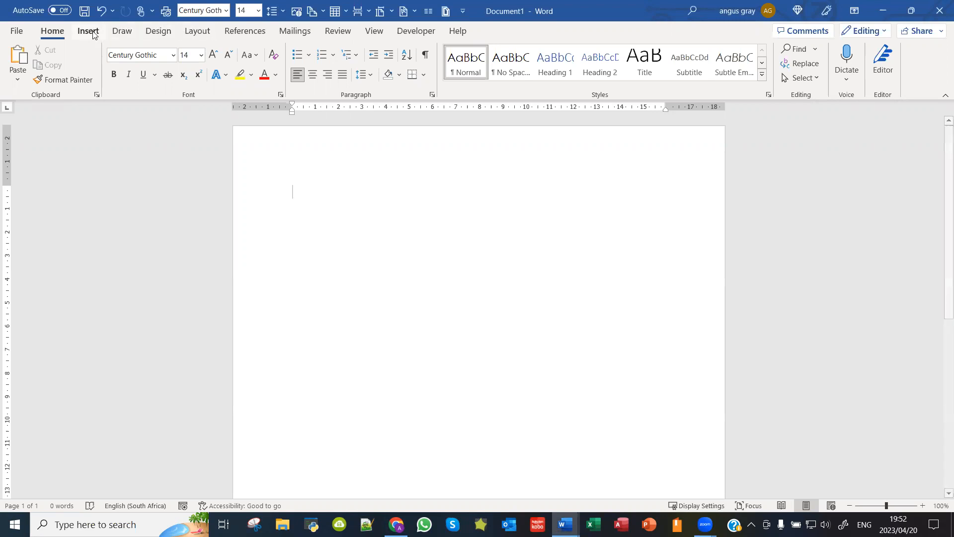
Step: Insert a table with three columns and three rows into the blank document
click(89, 31)
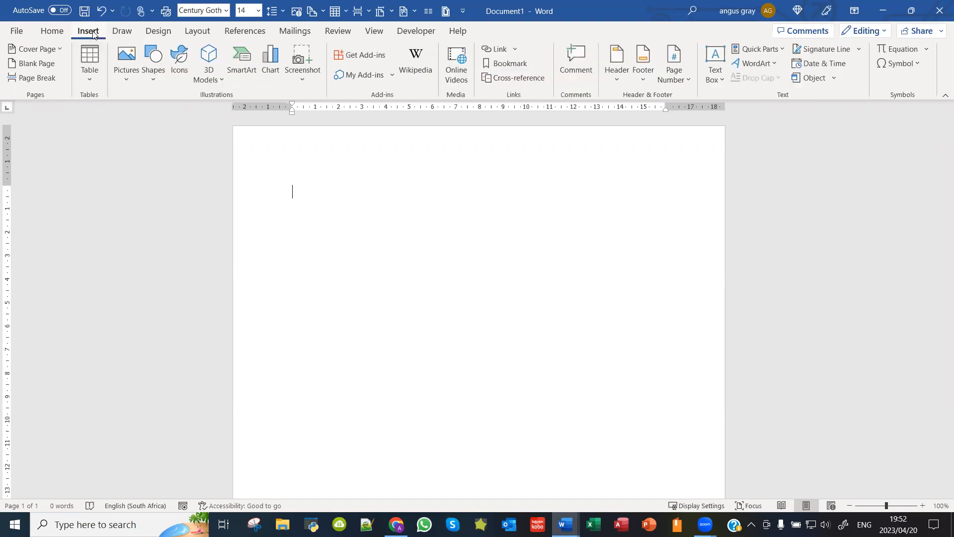
click(92, 60)
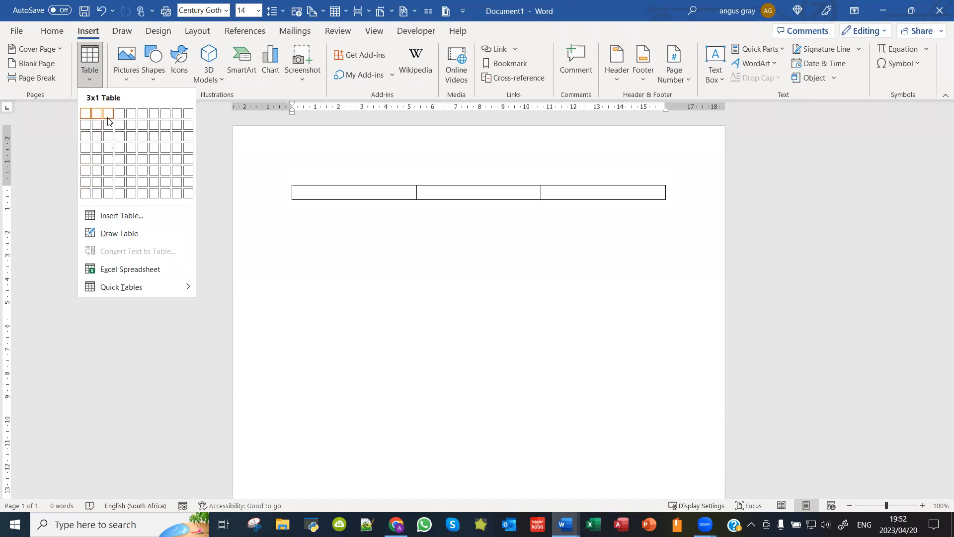
click(104, 140)
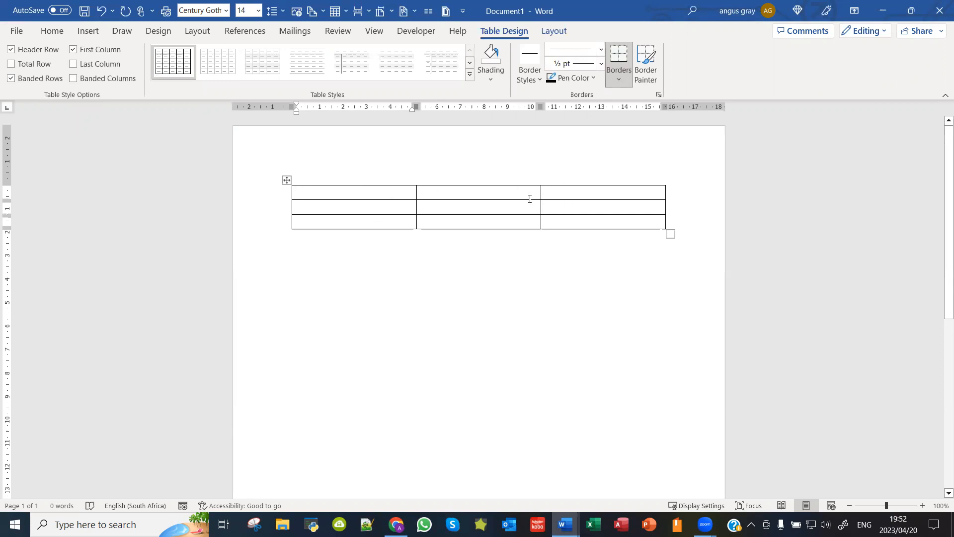
Step: Select the whole table and look over its design and layout options
click(347, 268)
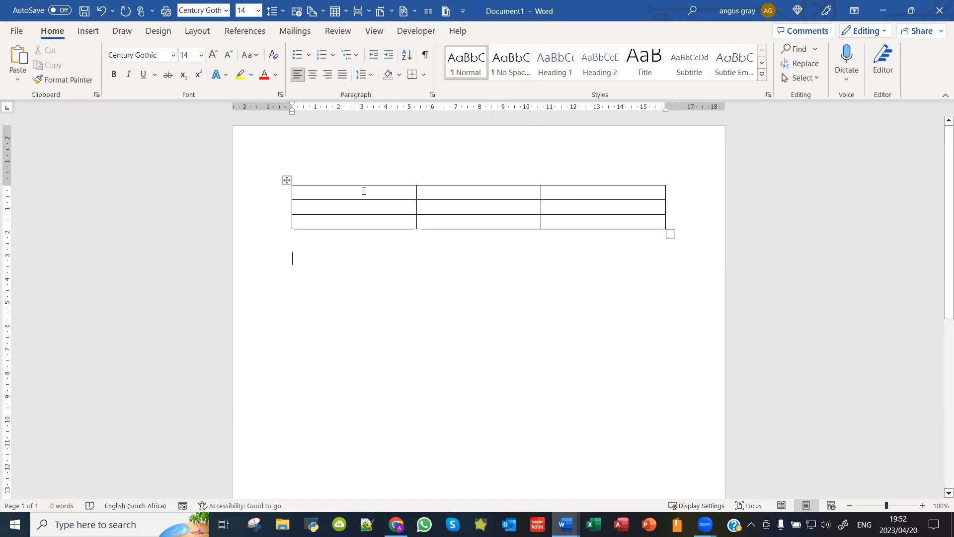
click(287, 180)
click(497, 30)
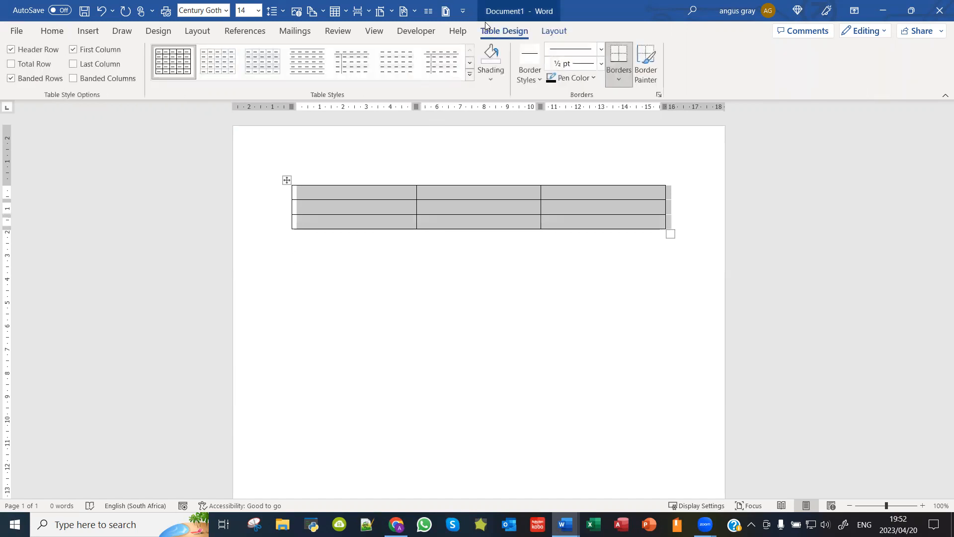
click(562, 35)
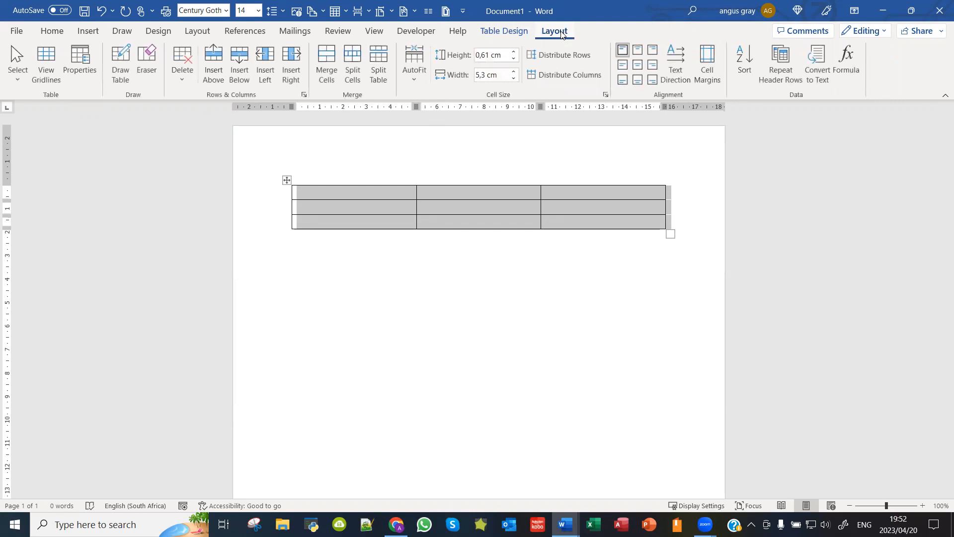
Step: Merge the three cells of the table's top row into one cell
click(339, 196)
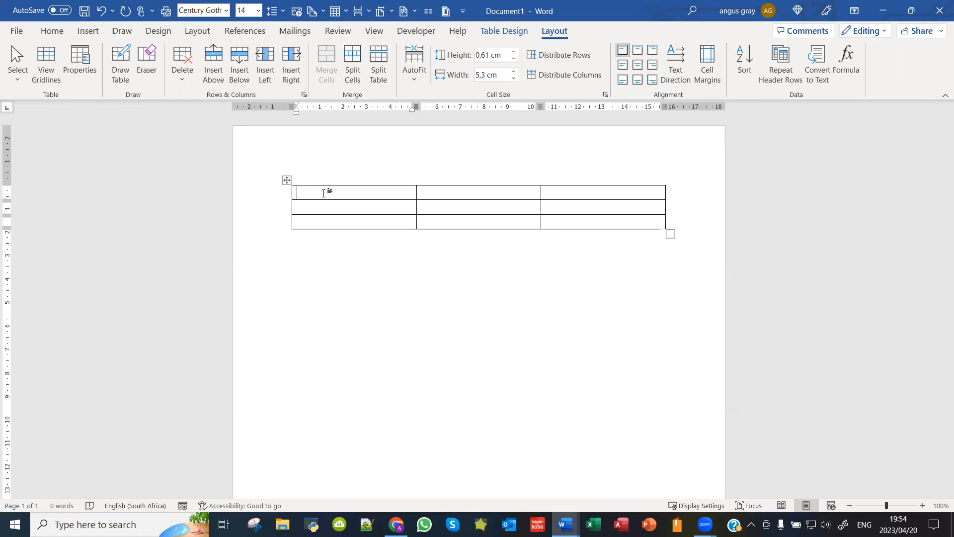
drag(418, 196, 568, 183)
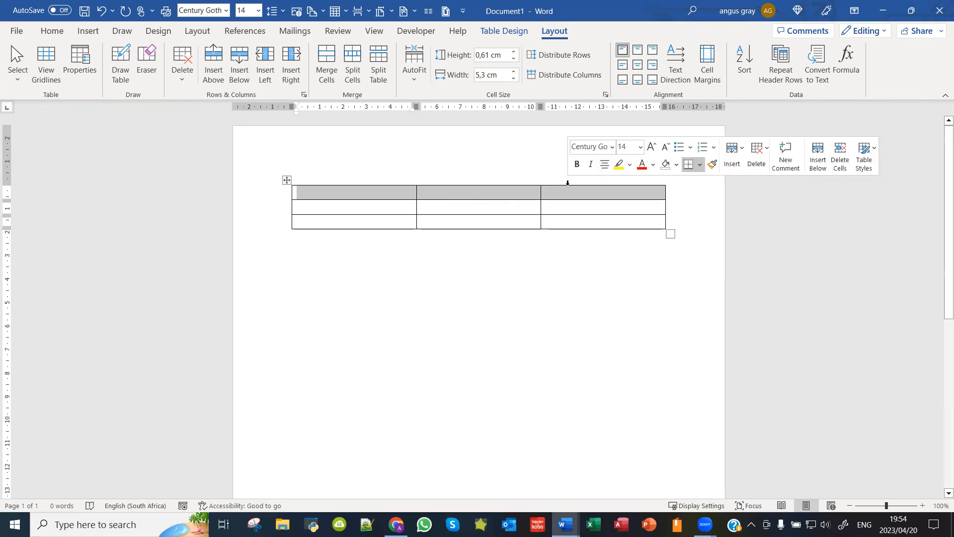
click(363, 196)
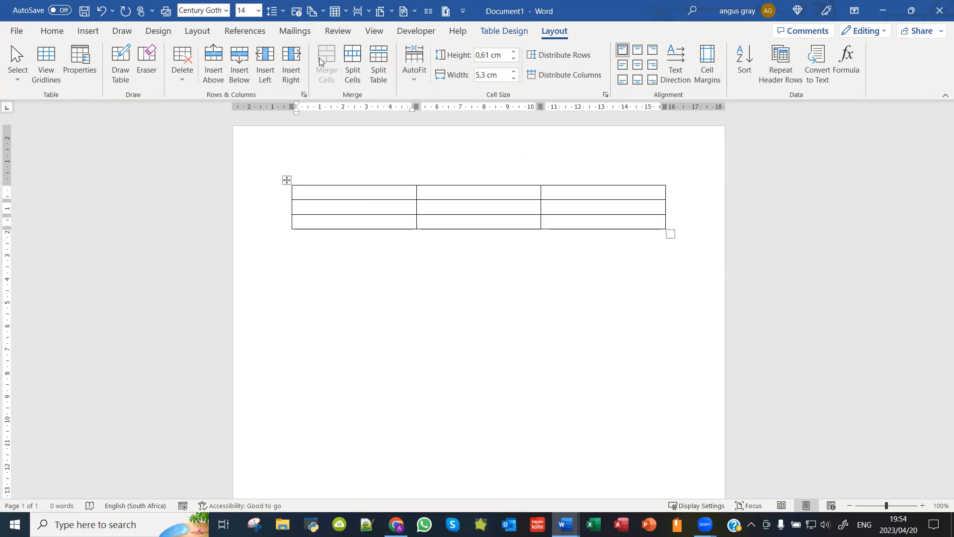
drag(340, 194, 556, 194)
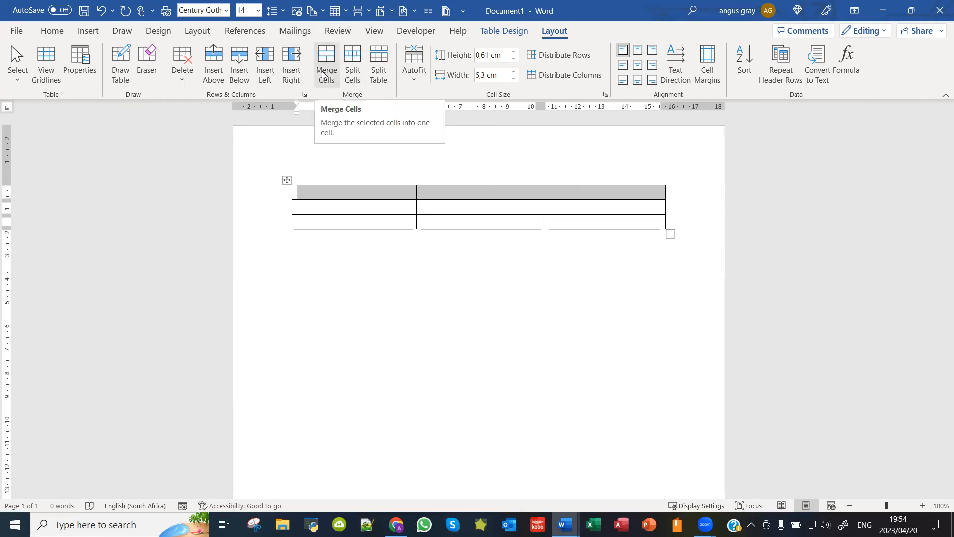
click(322, 74)
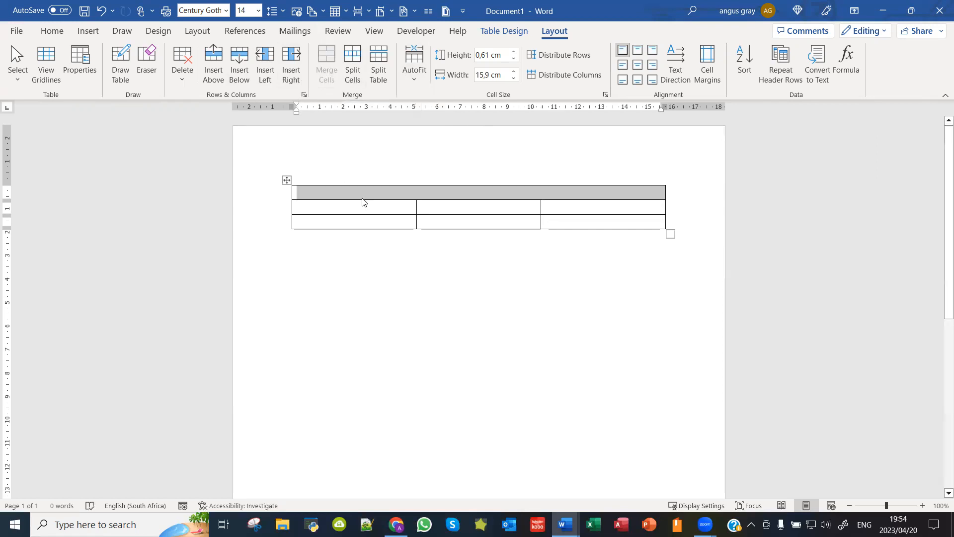
Step: Move the border between the first two lower columns slightly outward and set the merged top row's height to 1,4 cm
drag(359, 199, 358, 217)
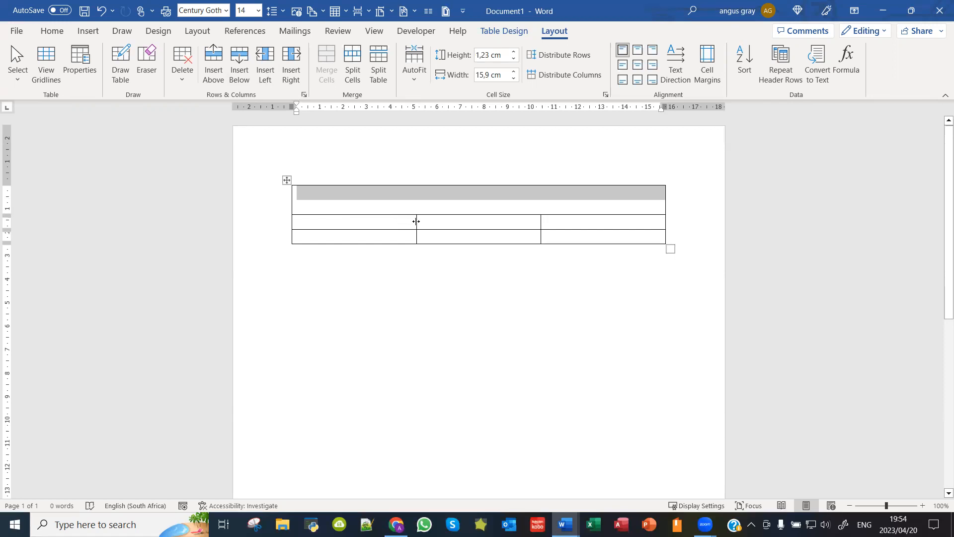
mouse_move(416, 221)
mouse_down()
mouse_move(397, 222)
mouse_move(434, 221)
mouse_move(421, 222)
mouse_up()
click(395, 200)
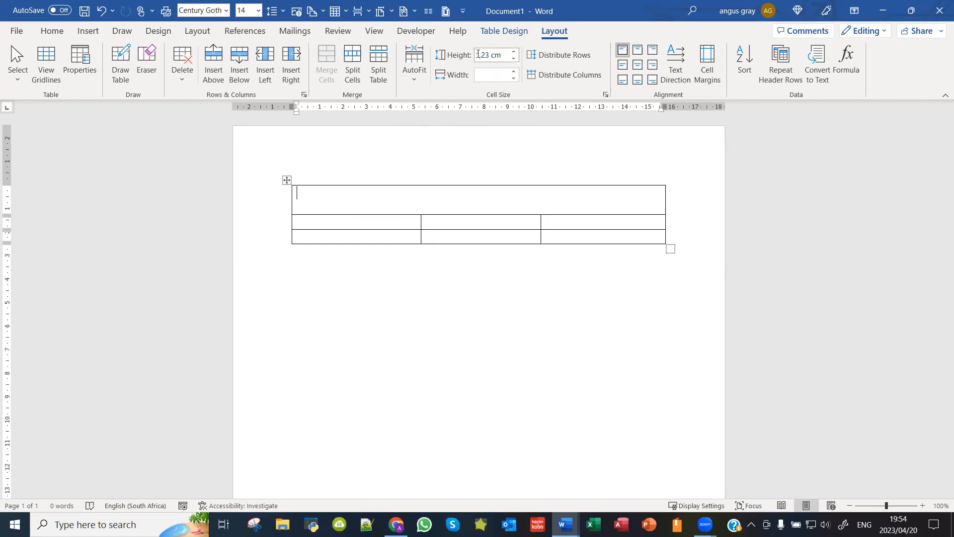
click(514, 52)
click(515, 52)
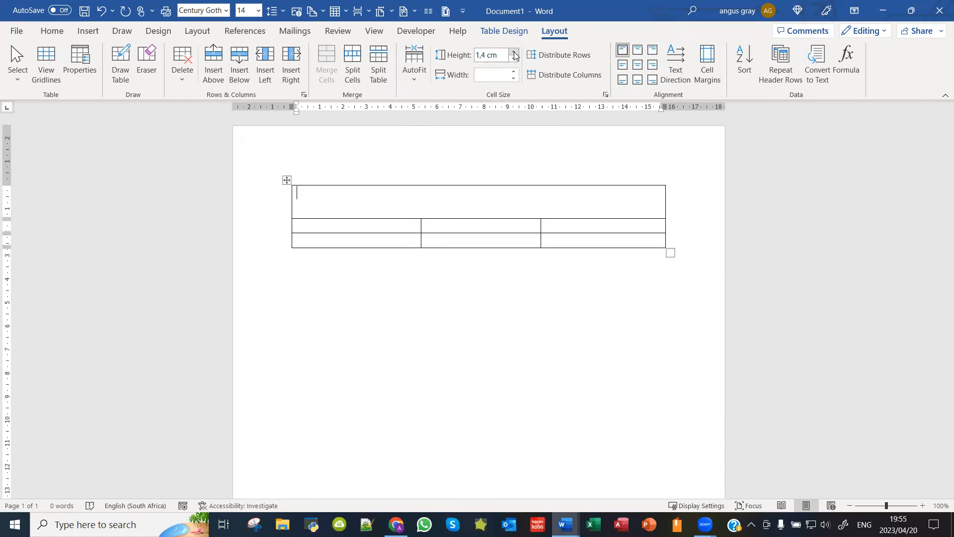
Step: Try different widths for the table's first column, ending at 5 cm
click(379, 228)
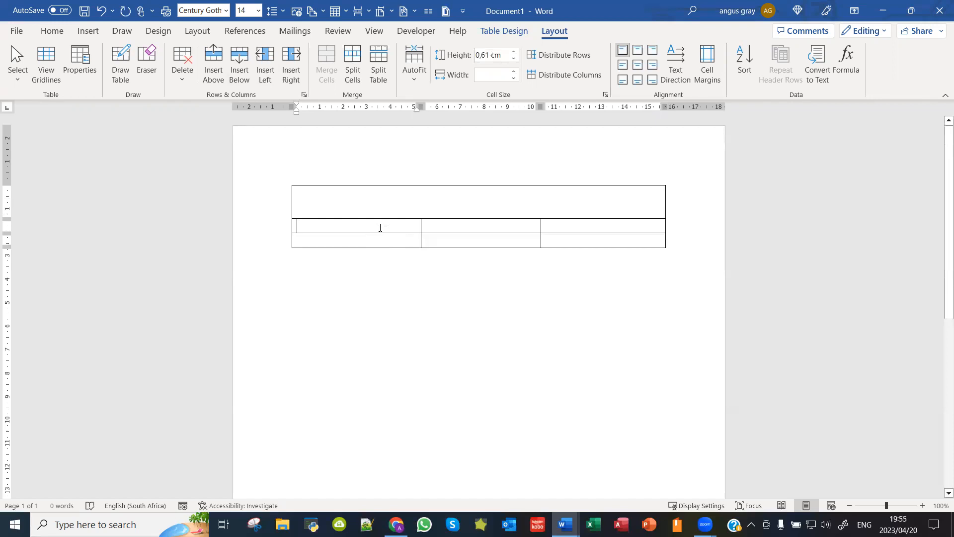
drag(393, 224, 549, 221)
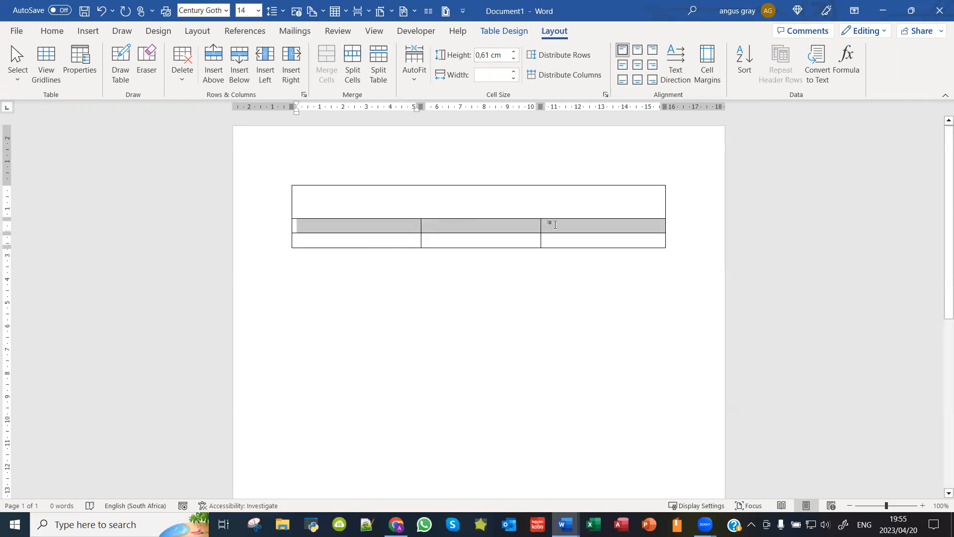
click(407, 231)
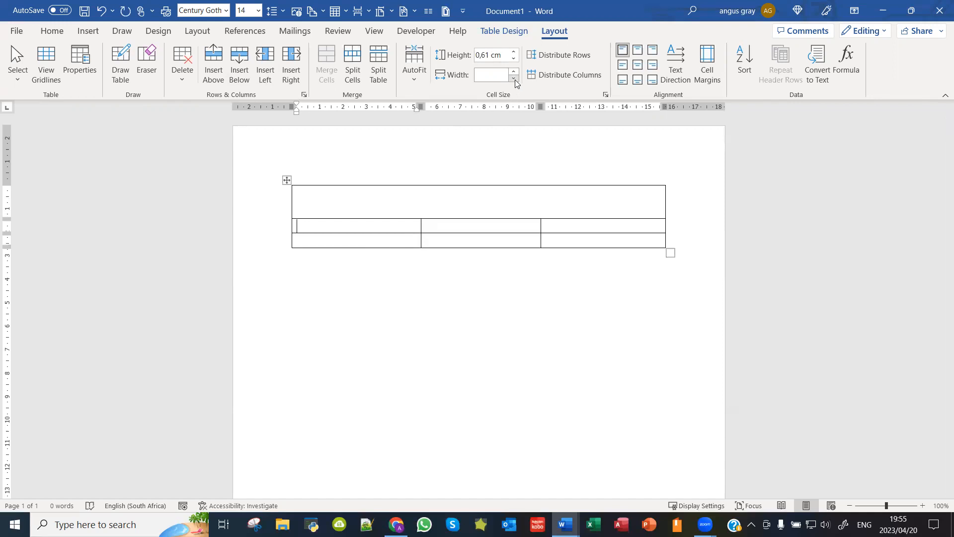
click(515, 78)
click(514, 78)
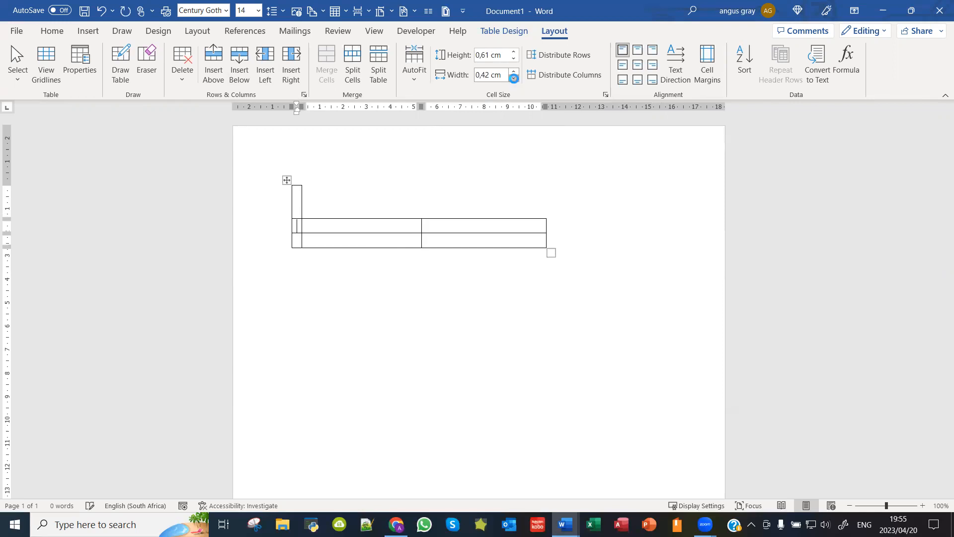
click(513, 71)
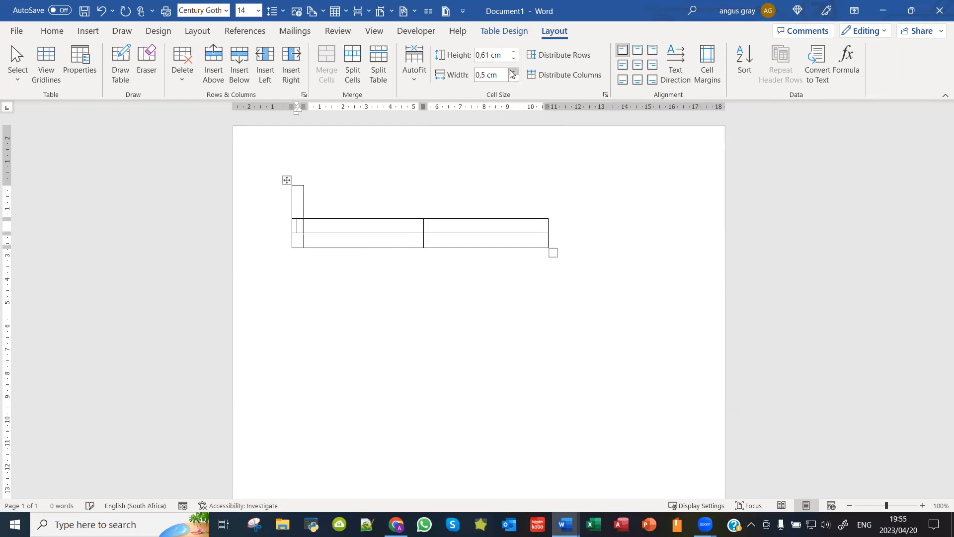
drag(513, 73, 512, 73)
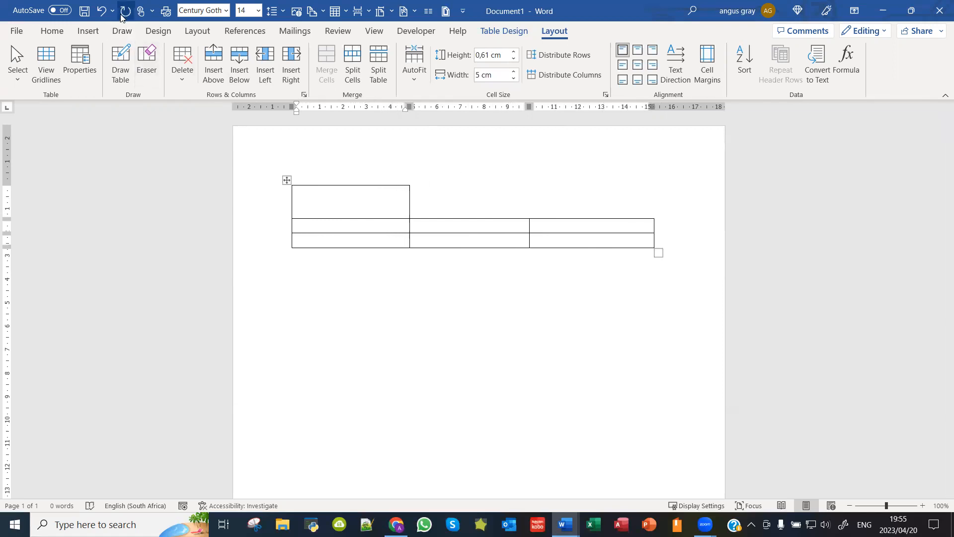
Step: Undo the recent column width changes one by one until the first column is 2,6 cm wide
click(104, 14)
click(104, 14)
click(103, 14)
click(104, 13)
click(104, 14)
click(104, 14)
click(104, 14)
click(104, 14)
click(104, 14)
click(104, 13)
click(104, 15)
click(105, 15)
click(104, 15)
click(105, 15)
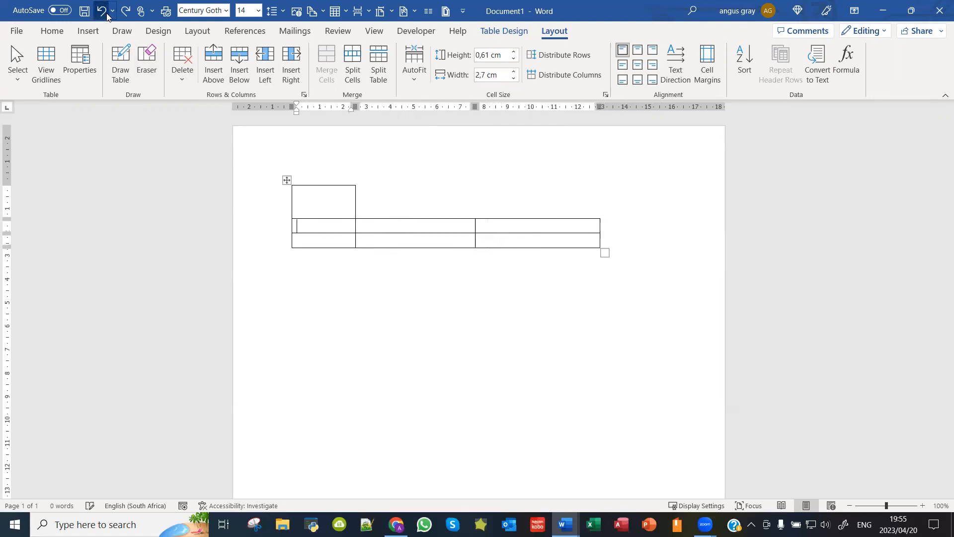
click(113, 11)
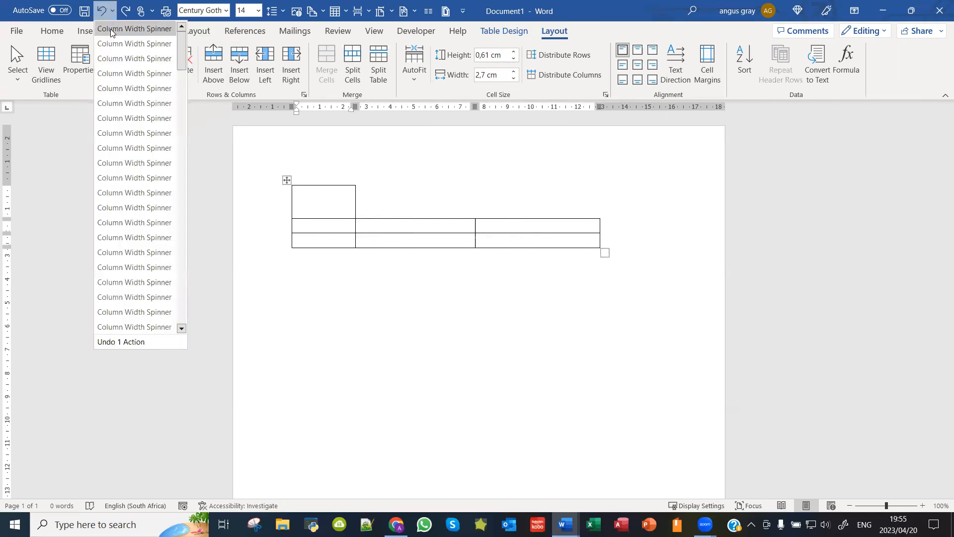
click(112, 30)
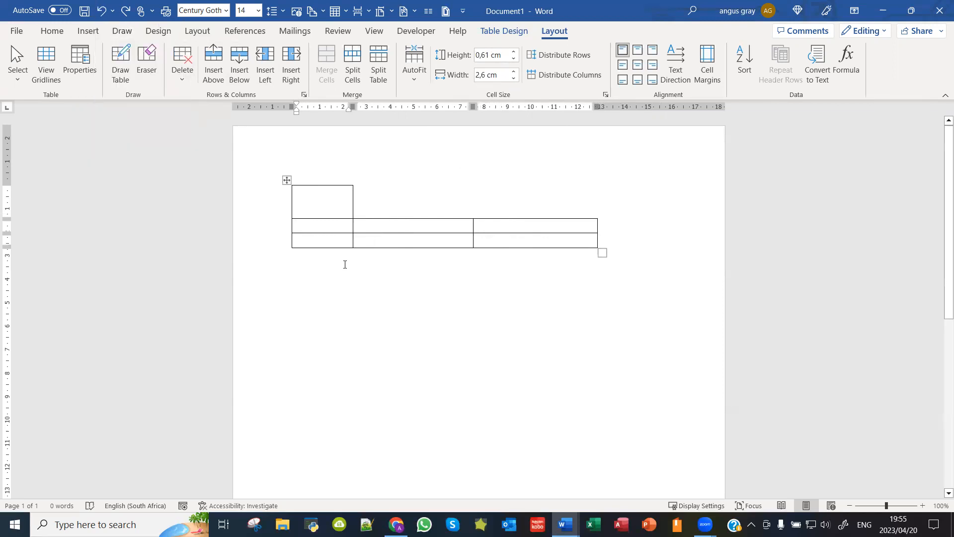
Step: Distribute the table's columns evenly and widen the merged top cell to span all three columns
click(339, 197)
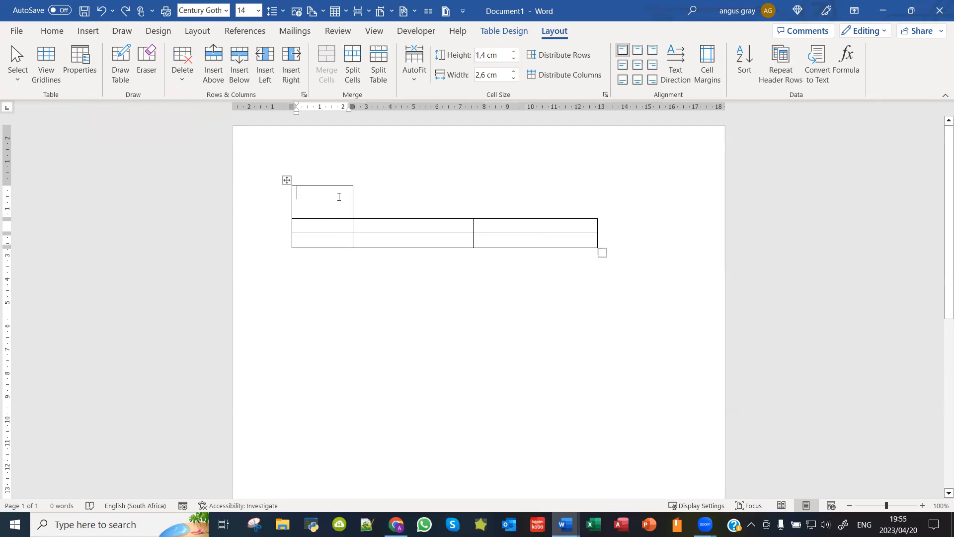
click(287, 180)
right_click(288, 183)
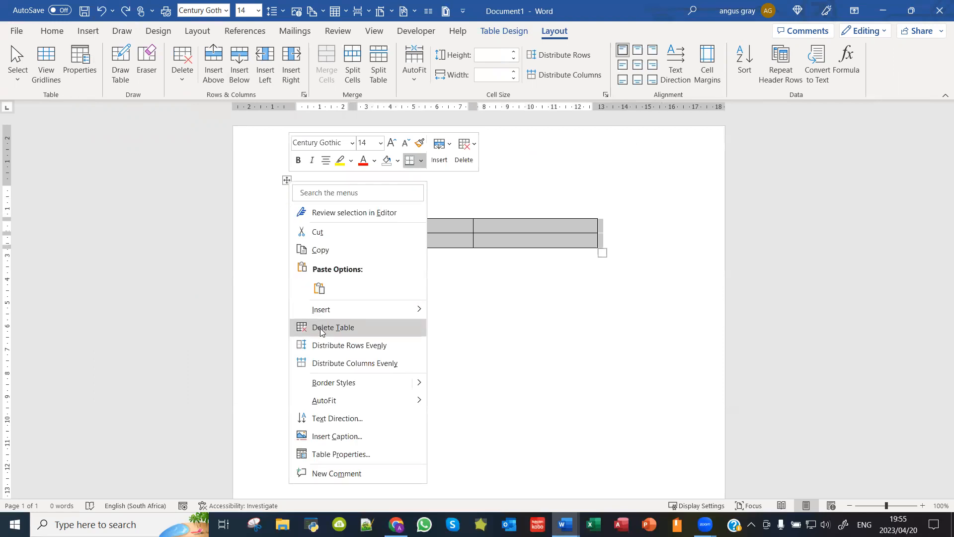
click(330, 362)
click(325, 207)
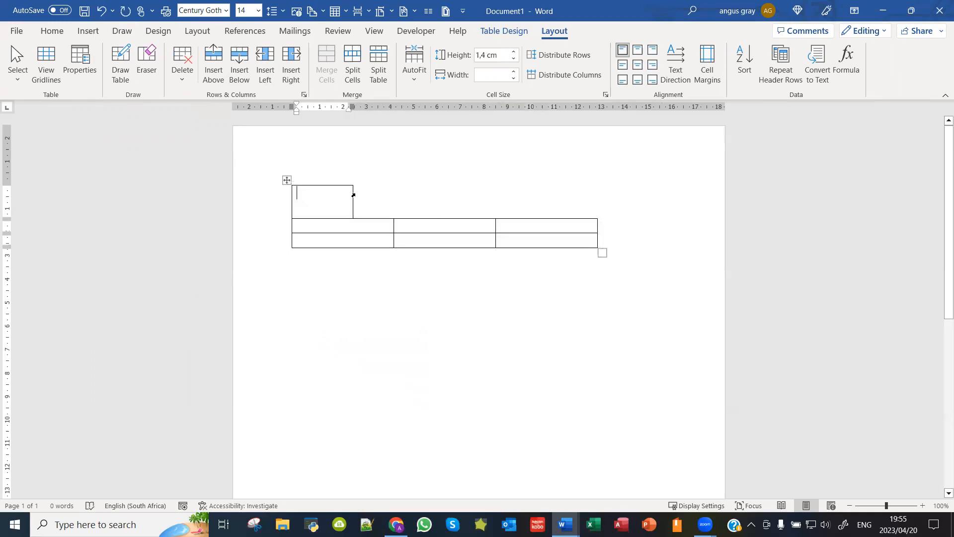
drag(353, 195, 597, 202)
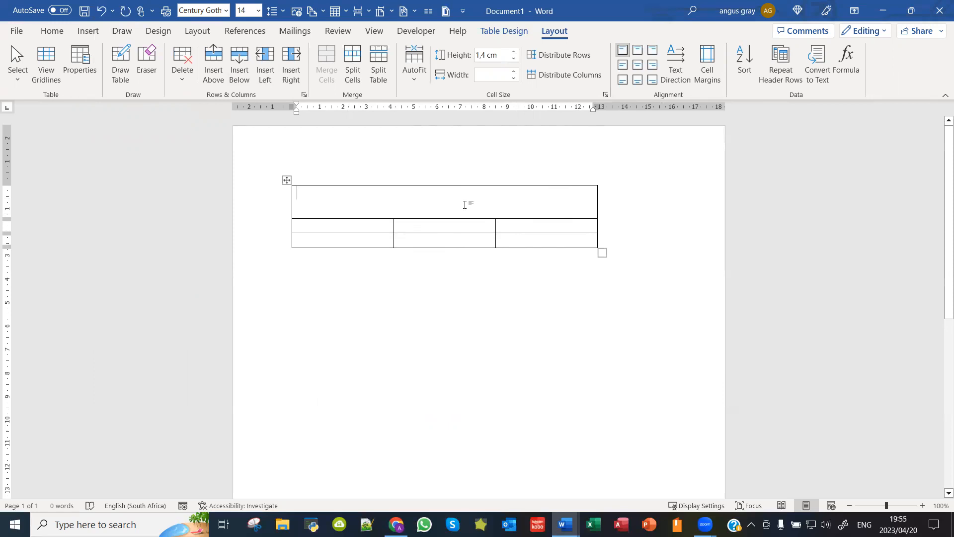
Step: Try wider and narrower widths for the three cells of the second row, ending at 4,3 cm
drag(380, 226, 522, 229)
click(514, 73)
click(514, 72)
click(515, 72)
click(515, 78)
click(514, 78)
click(514, 79)
click(515, 79)
click(515, 72)
click(515, 72)
click(515, 78)
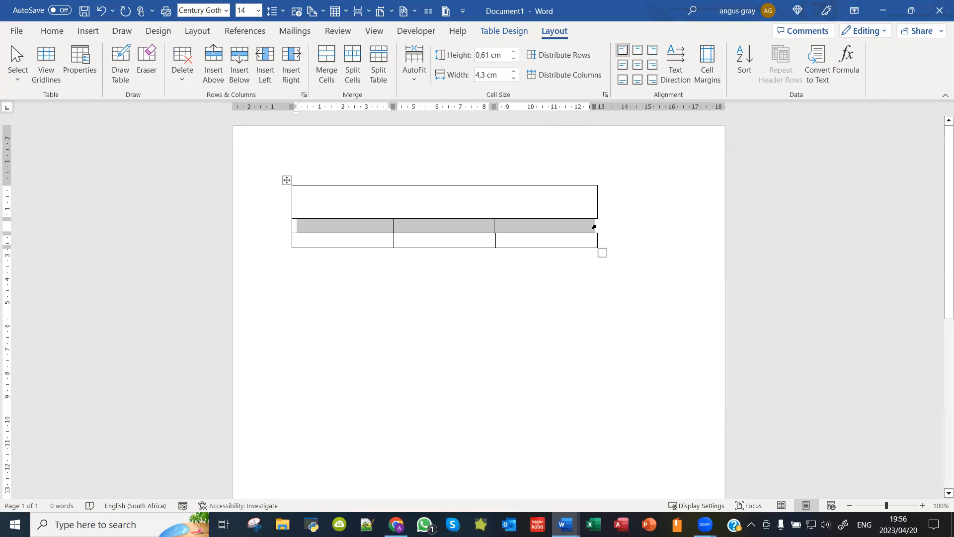
Step: Realign the second row's outer and inner cell borders with those of the row below
drag(595, 225, 597, 225)
drag(494, 224, 495, 224)
click(412, 244)
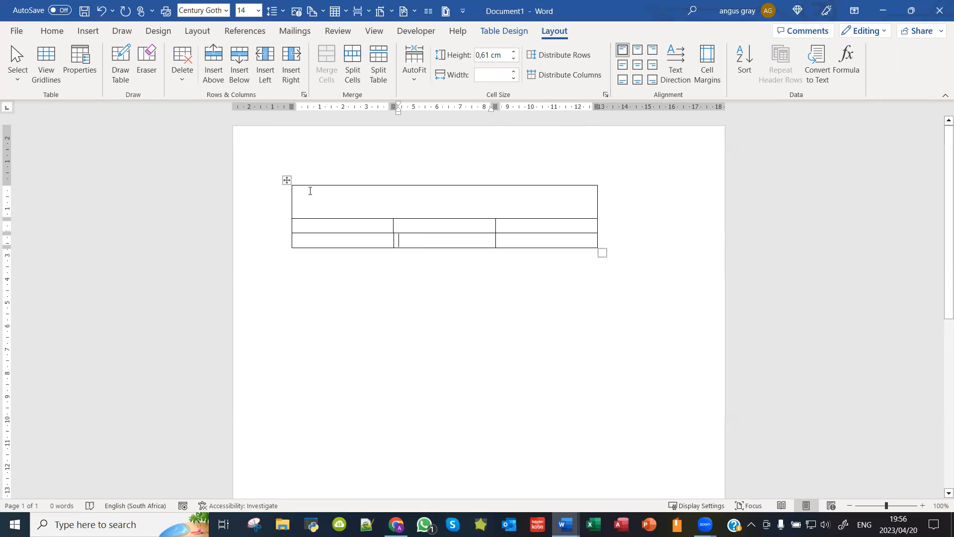
Step: Try centre-left and centre-right alignment in the merged top cell, and set it to centred horizontally and vertically
click(342, 206)
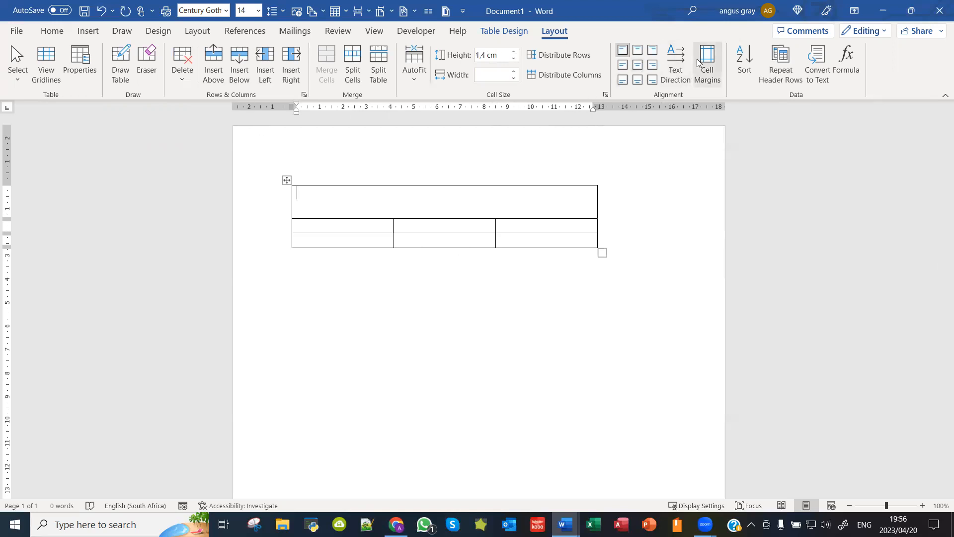
click(639, 65)
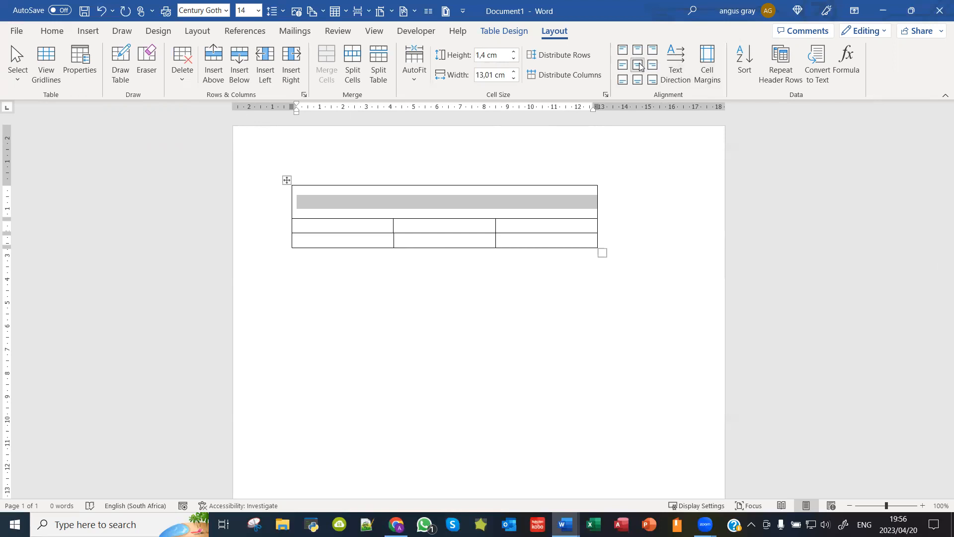
click(623, 66)
click(654, 65)
click(638, 65)
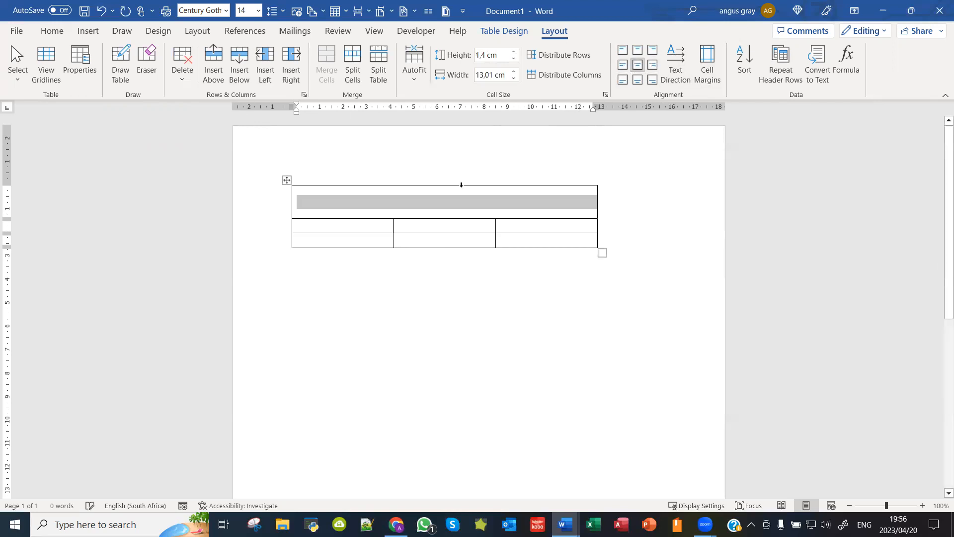
Step: Enter the heading "My Shop" in the merged top cell
click(458, 204)
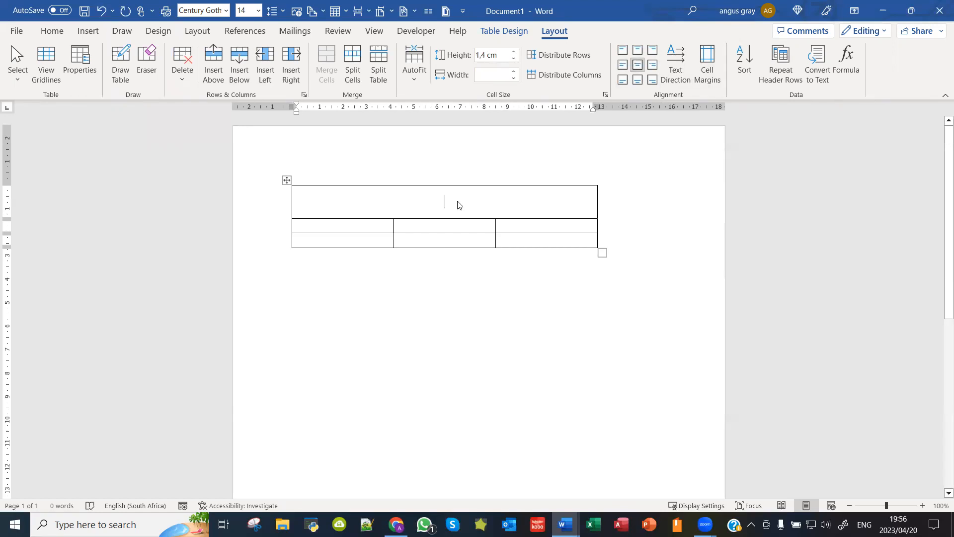
text(My Sh)
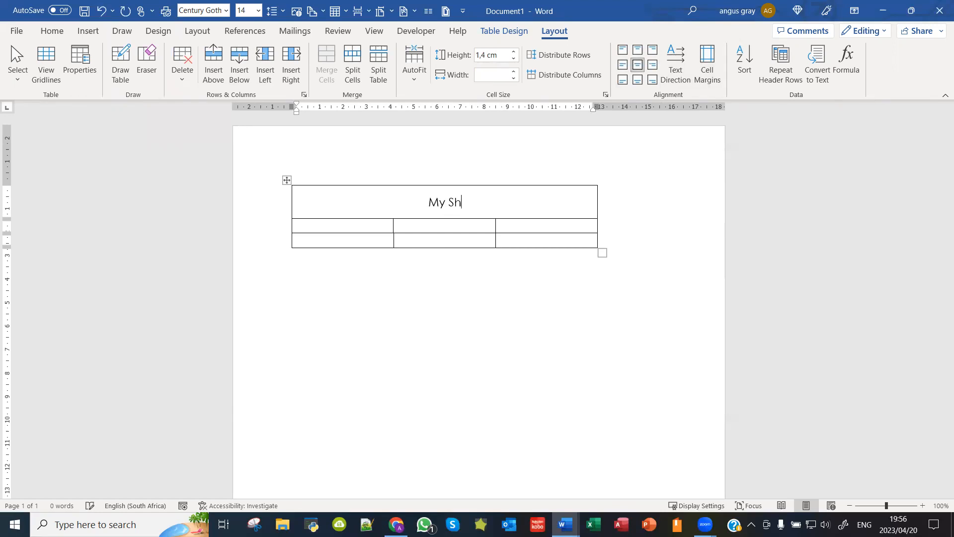
text(op)
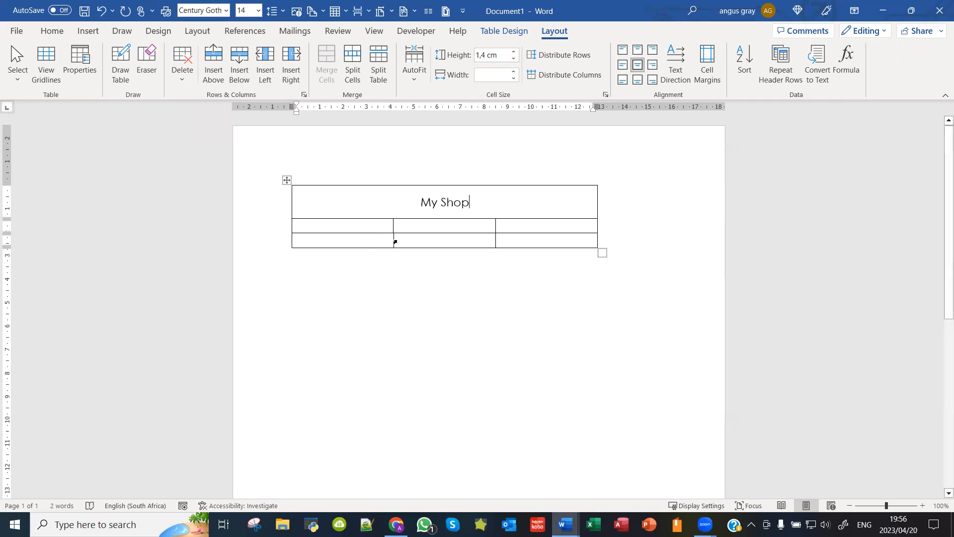
Step: Insert four new rows below the table's last row
drag(393, 240, 394, 240)
click(364, 238)
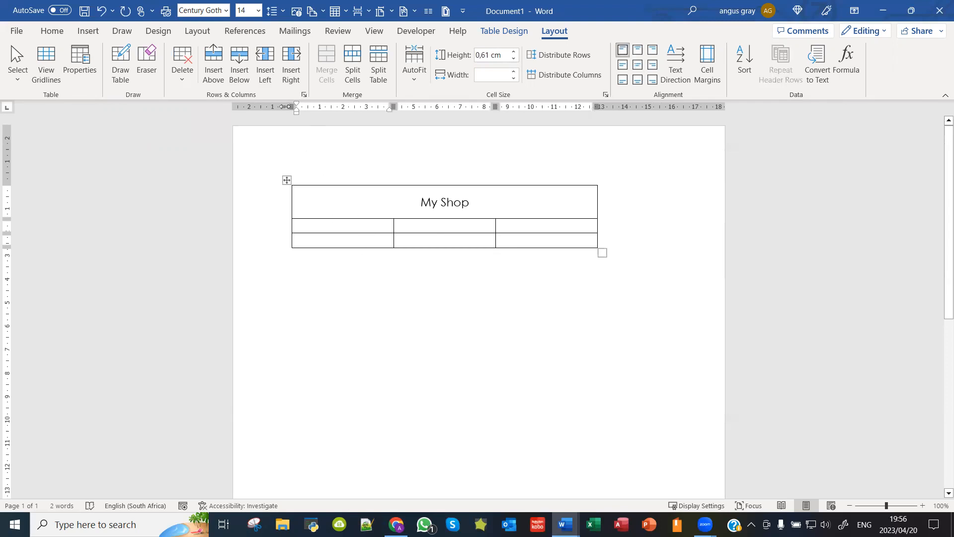
click(239, 78)
click(239, 78)
click(239, 79)
click(239, 79)
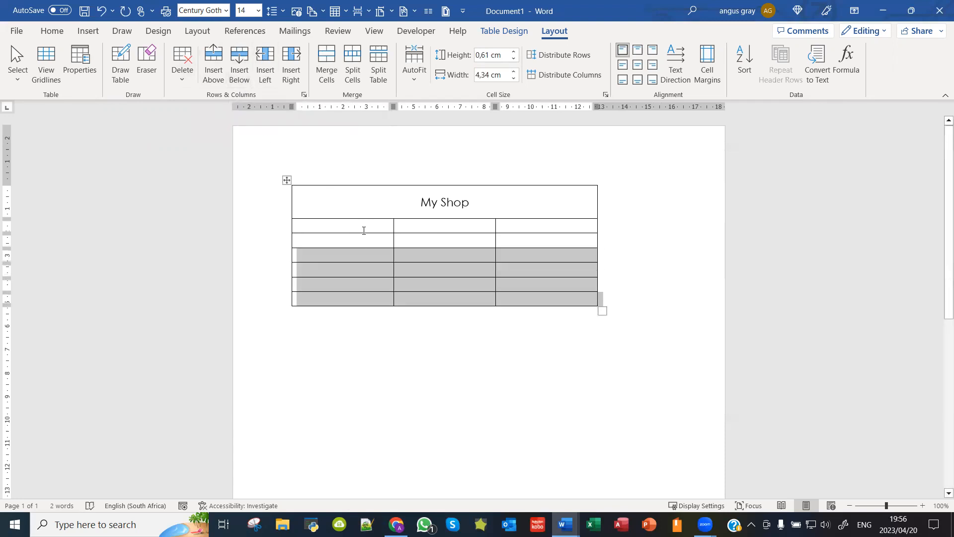
Step: Add a fourth column at the table's right edge and merge its top cell into the "My Shop" heading cell
click(543, 225)
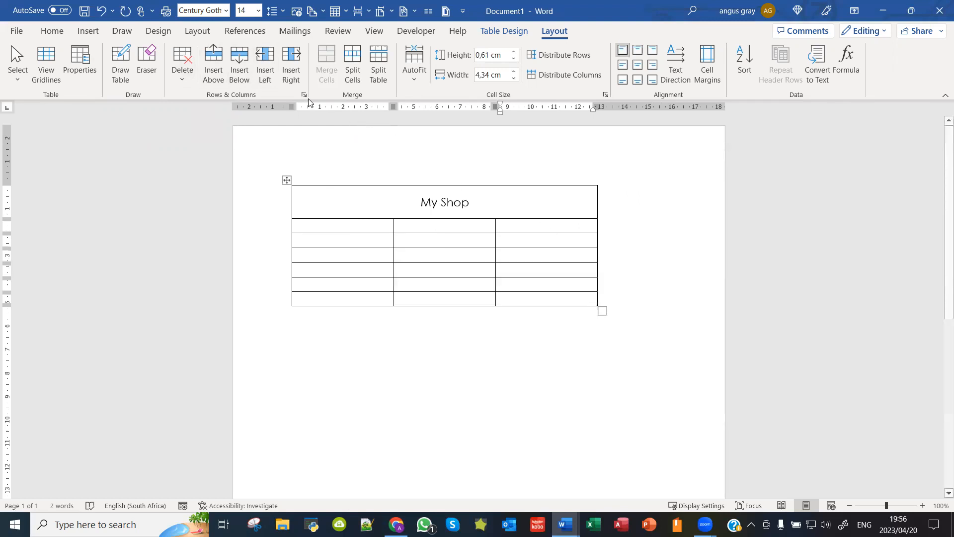
click(291, 77)
drag(541, 204, 601, 204)
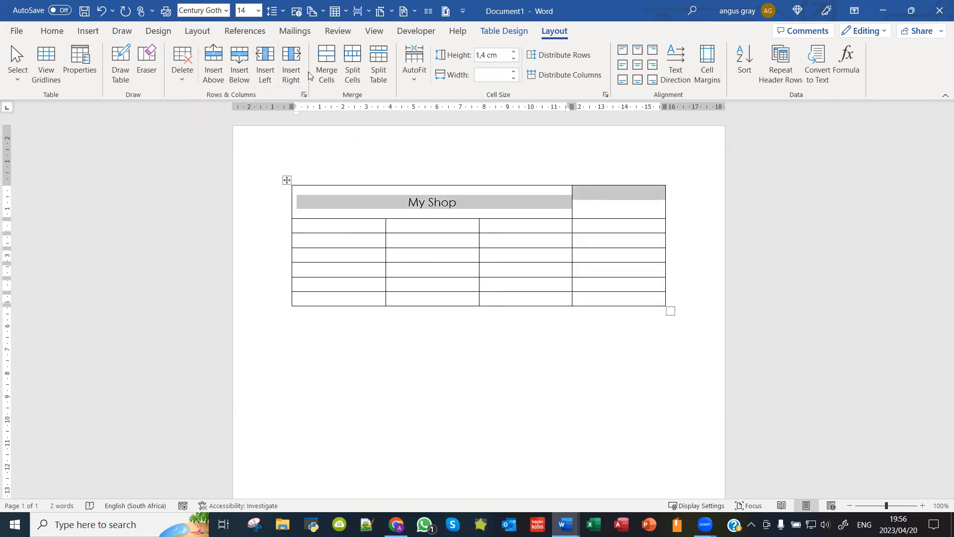
click(327, 69)
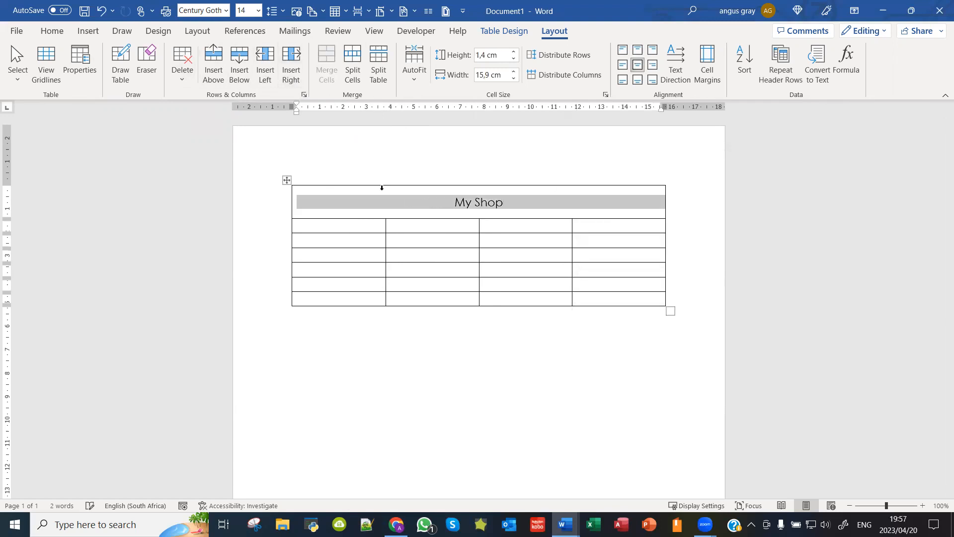
click(444, 206)
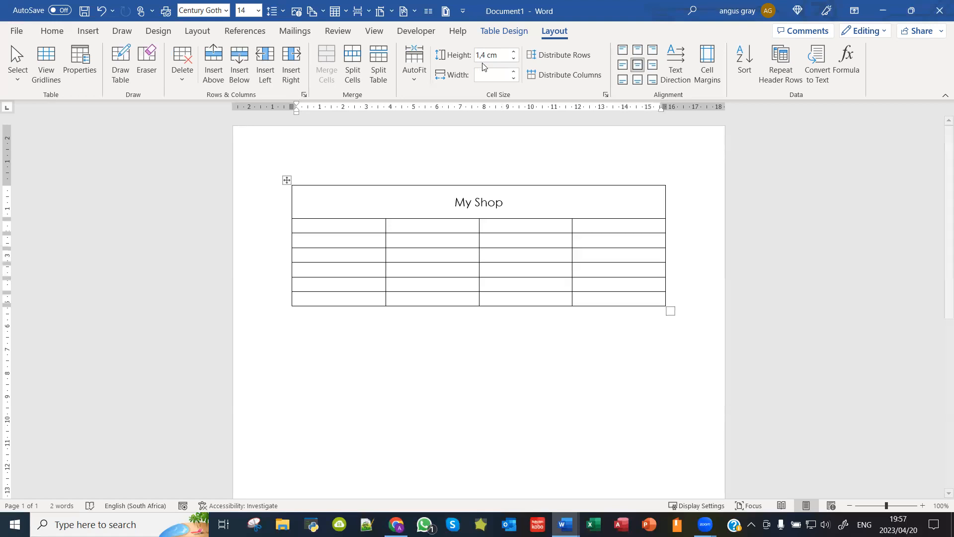
Step: Enter the column headings Name, Surname, Destination and Time in the row below the "My Shop" heading
click(344, 231)
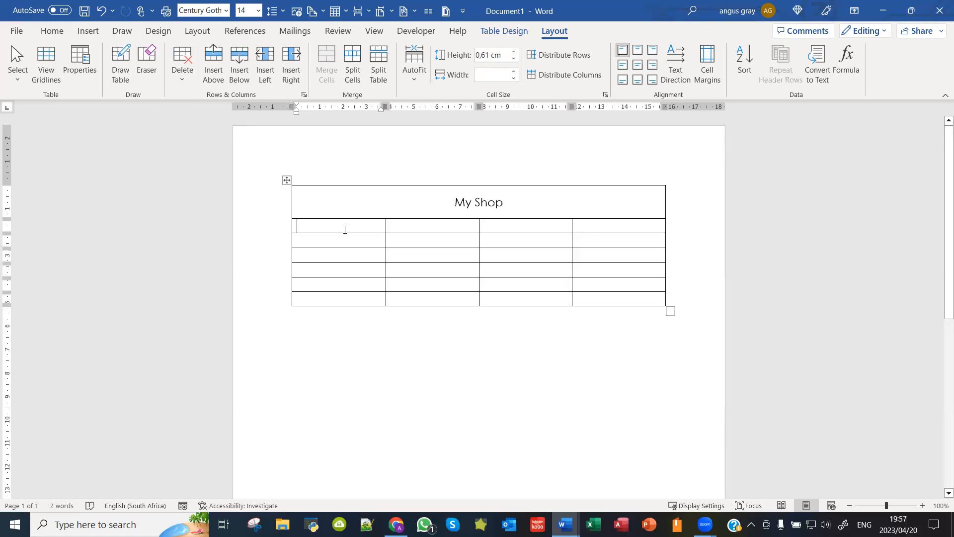
text(Name)
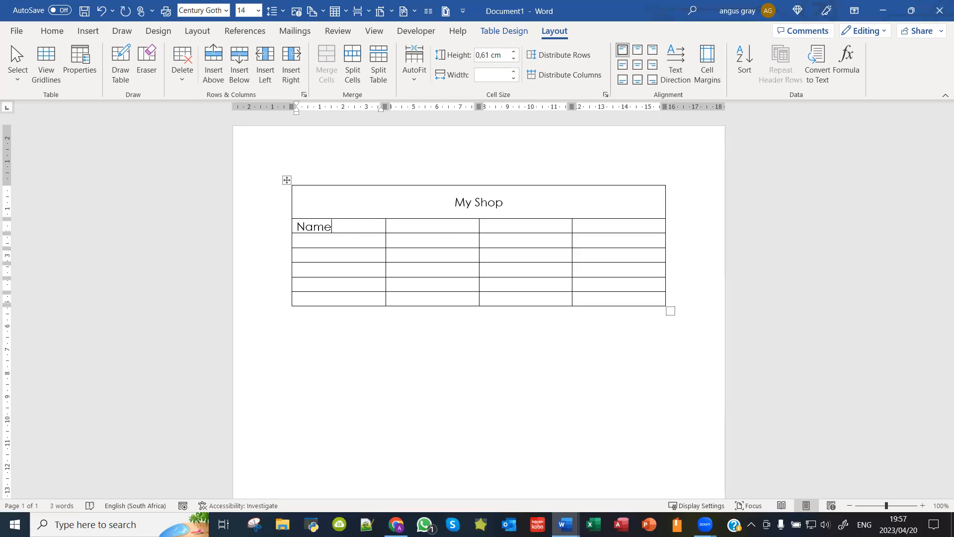
key(Tab)
text(Surname)
key(Tab)
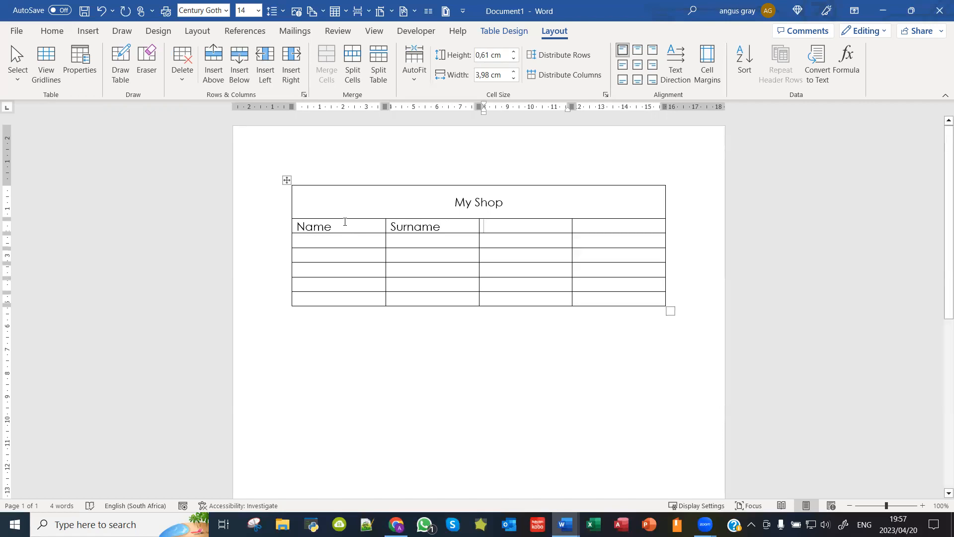
text(Des)
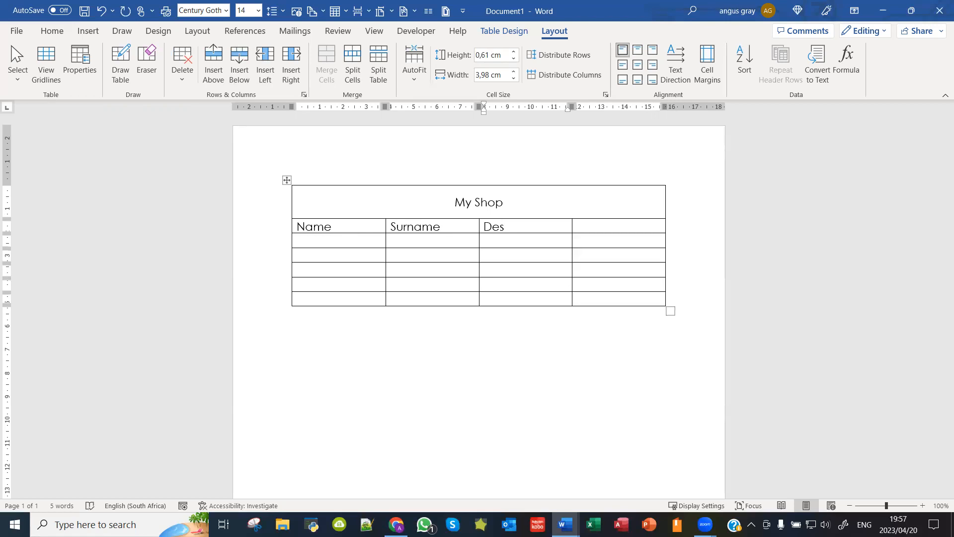
click(333, 226)
click(507, 229)
text(tination)
key(Tab)
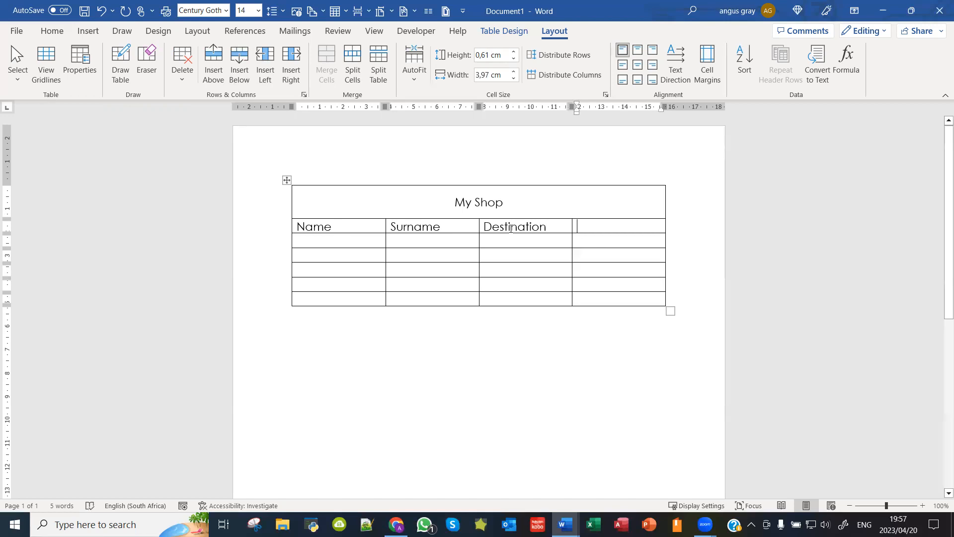
text(Time)
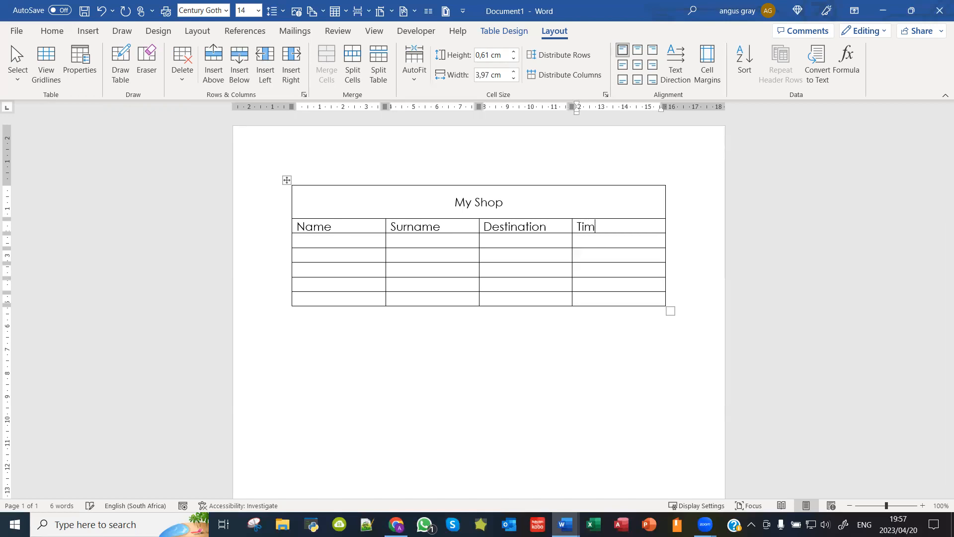
Step: Enter a person's first name and surname in the first two cells of the row below the column headings
click(337, 244)
text(Piet)
key(Tab)
text(maria)
key(BackSpace)
key(BackSpace)
key(BackSpace)
key(BackSpace)
key(BackSpace)
text(Maa)
key(BackSpace)
text(ria)
key(BackSpace)
key(BackSpace)
text(ais)
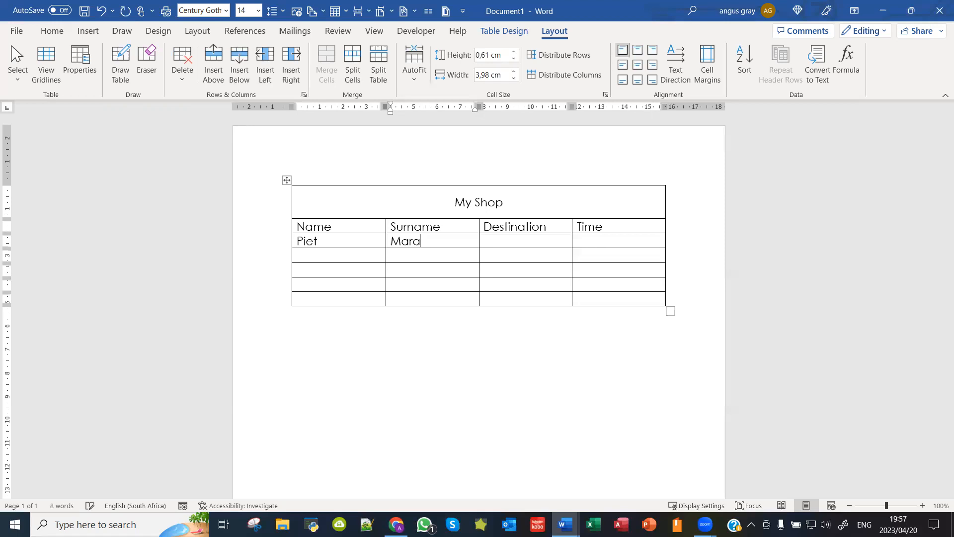
key(BackSpace)
key(BackSpace)
key(BackSpace)
text(ias)
Step: Complete the first data row with the destination JHB and the time 10:00
key(Tab)
text(J)
text(B)
key(BackSpace)
text(HB)
key(Tab)
text(10:00)
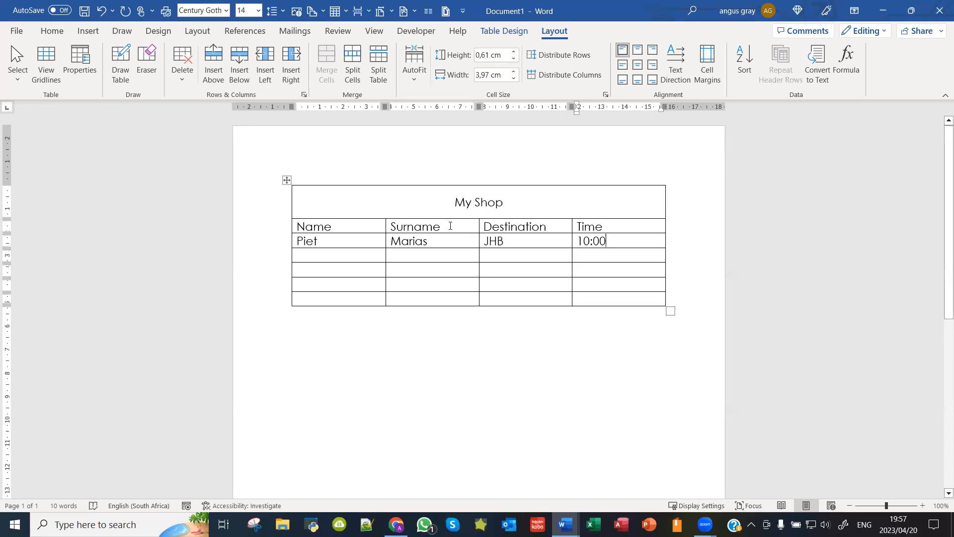
Step: Try two dark grey shadings on the "My Shop" heading cell and settle on the blue theme colour
click(352, 197)
click(516, 35)
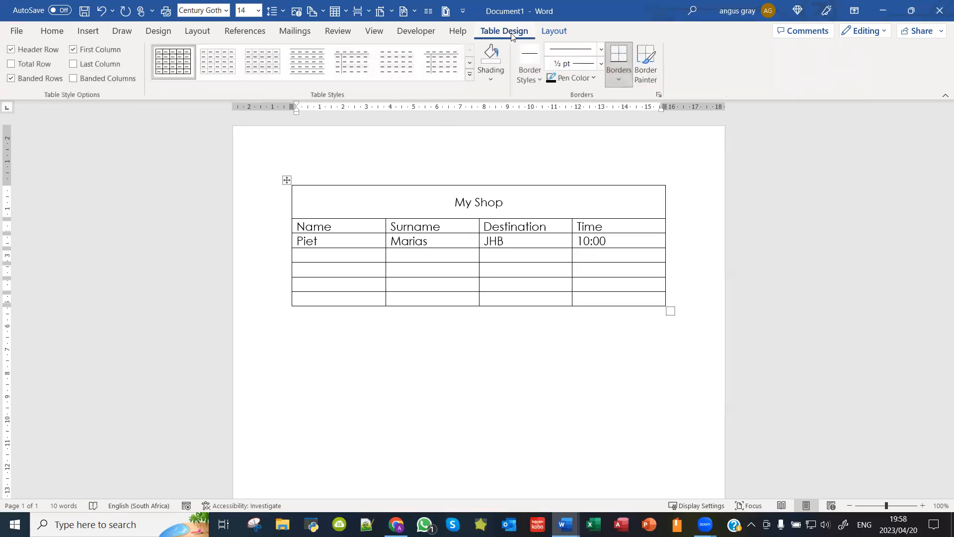
click(495, 81)
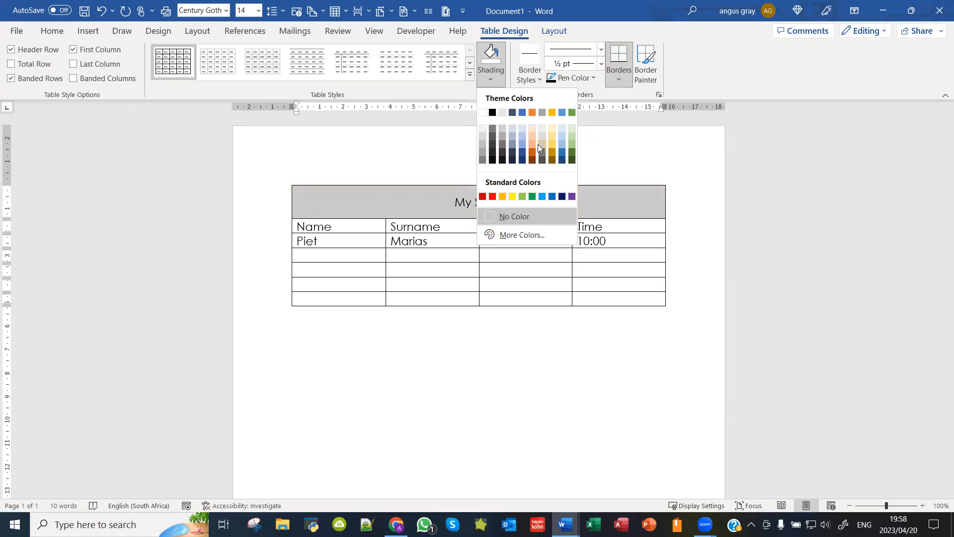
click(501, 143)
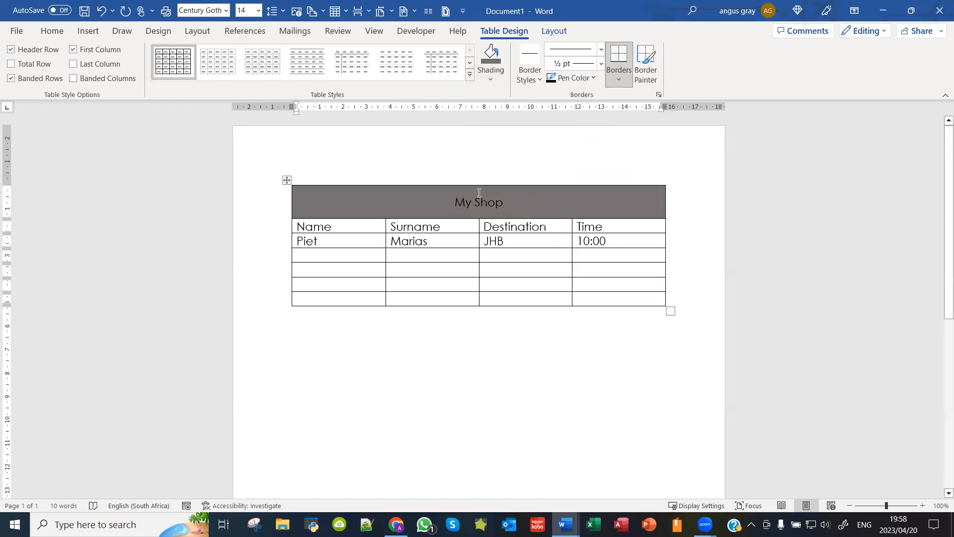
click(494, 82)
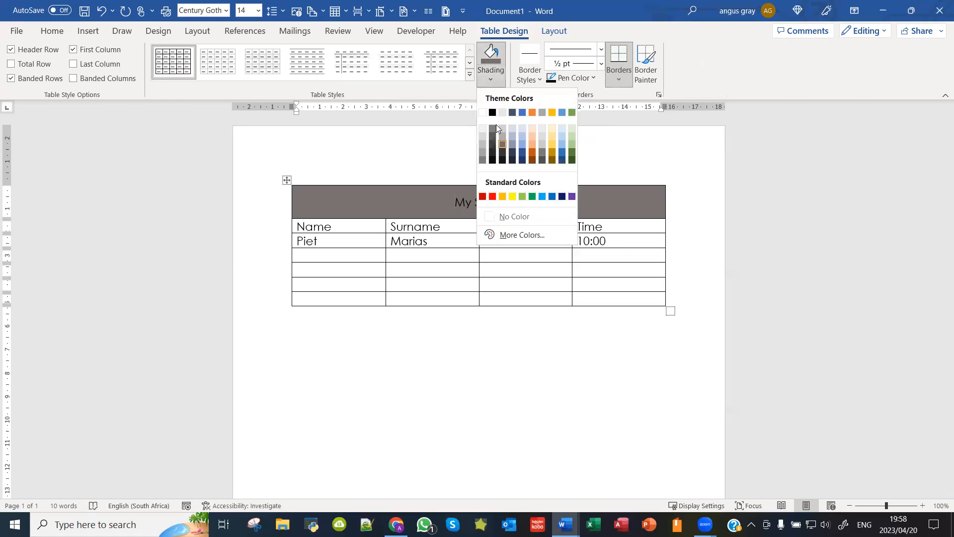
click(501, 153)
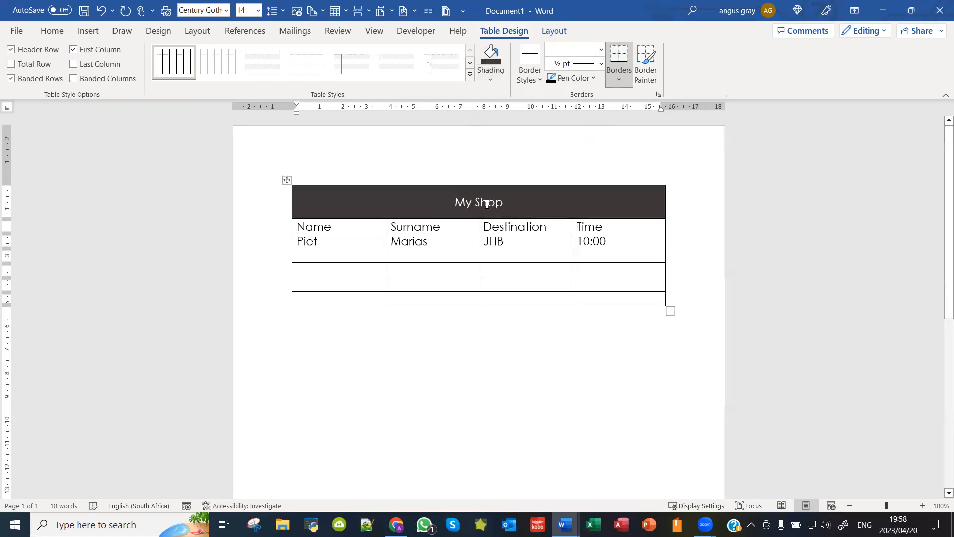
click(494, 79)
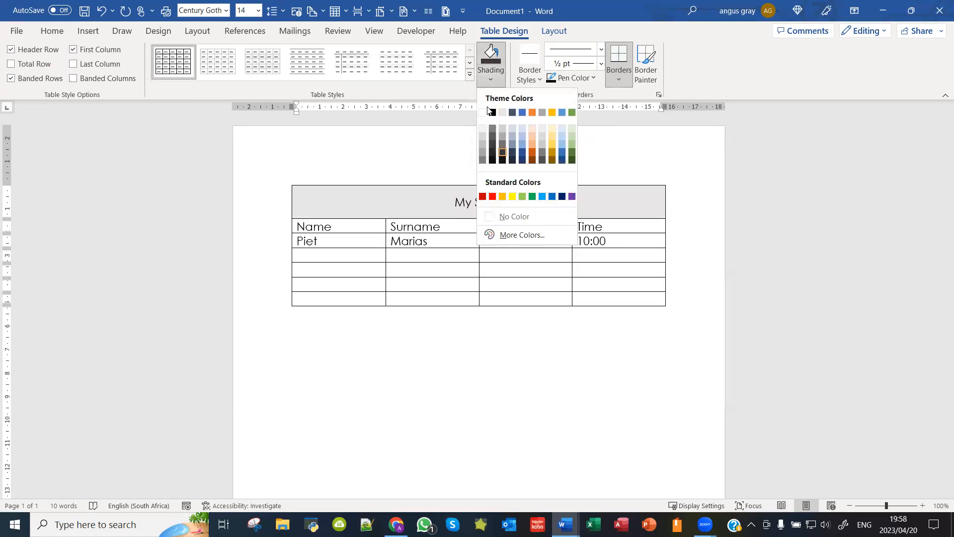
click(519, 112)
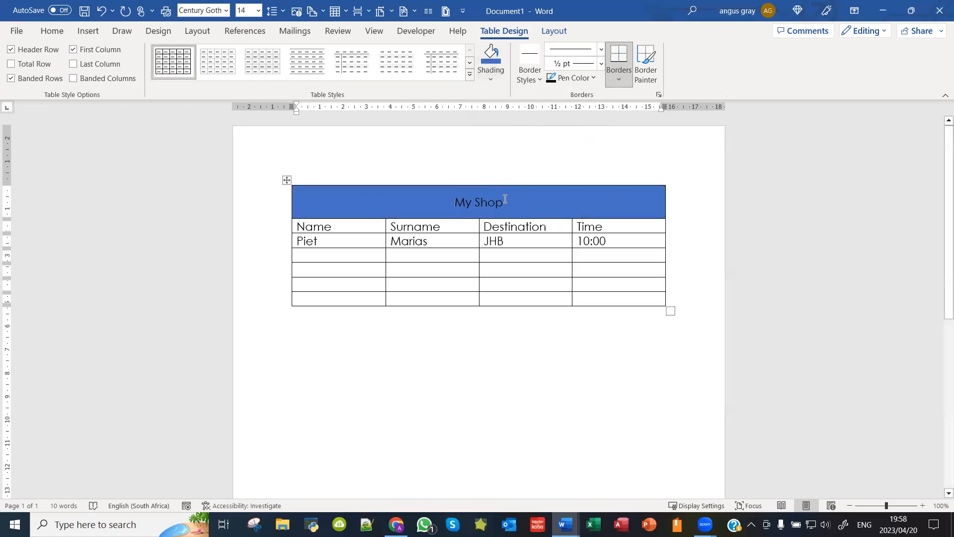
Step: Change the font colour of the "My Shop" heading text to the lightest grey theme shade
drag(503, 201, 446, 191)
click(52, 31)
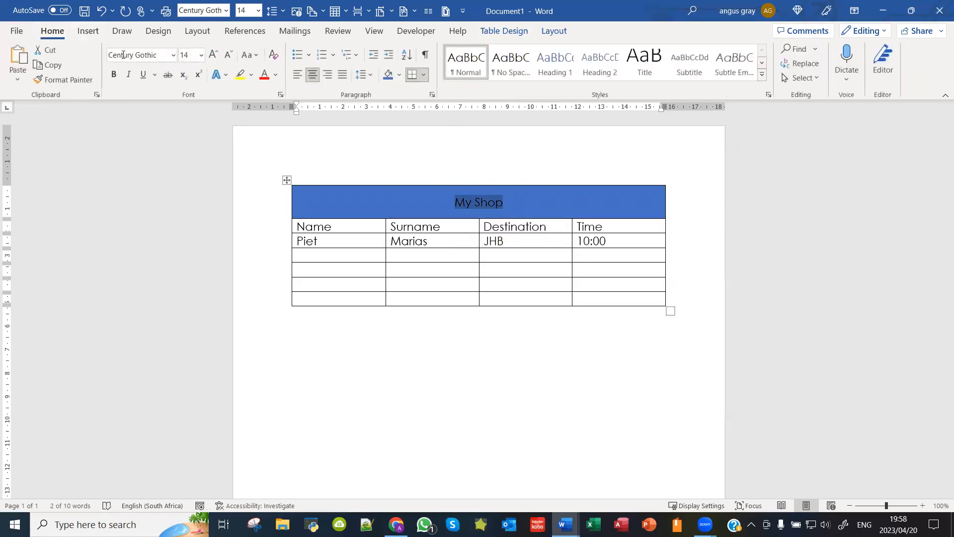
click(276, 76)
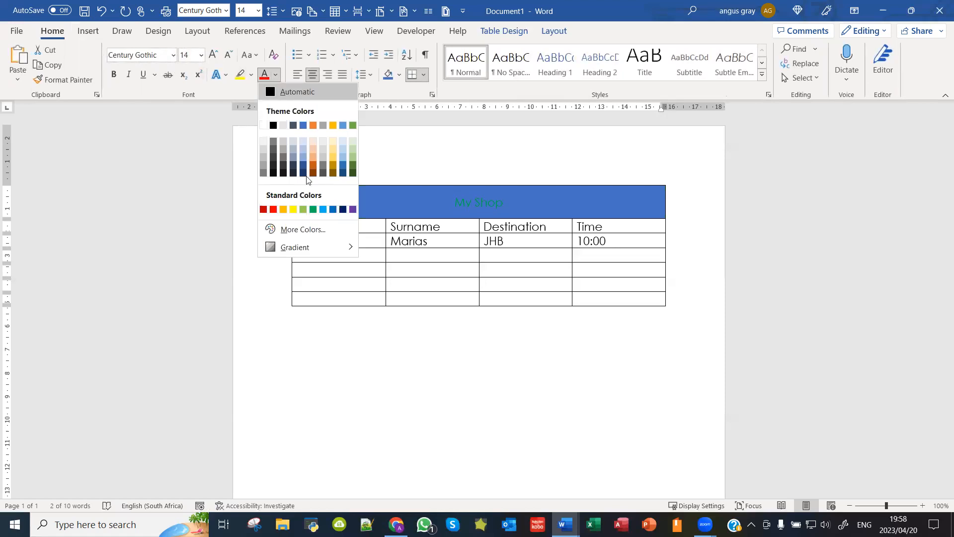
click(327, 140)
click(370, 198)
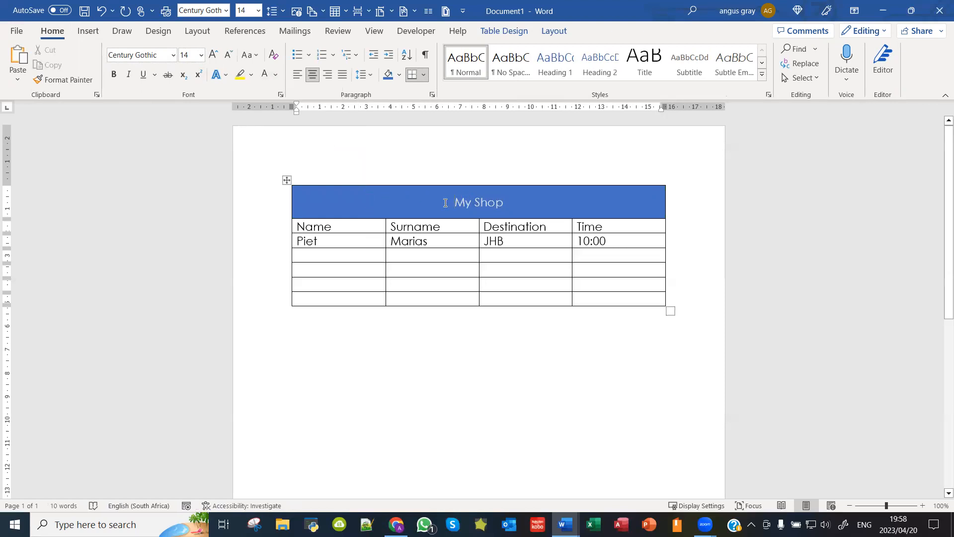
Step: Make the "My Shop" heading text bold
drag(447, 202, 519, 208)
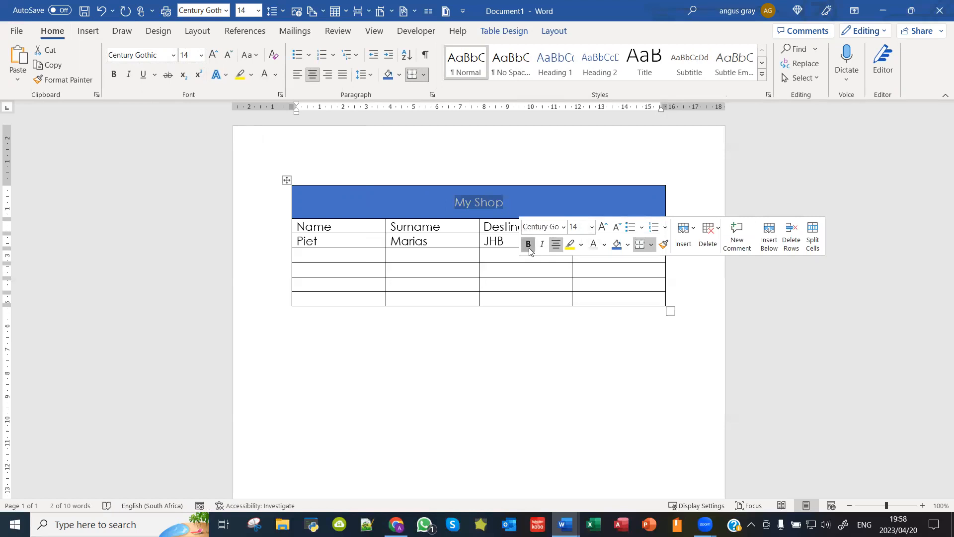
click(528, 247)
click(421, 155)
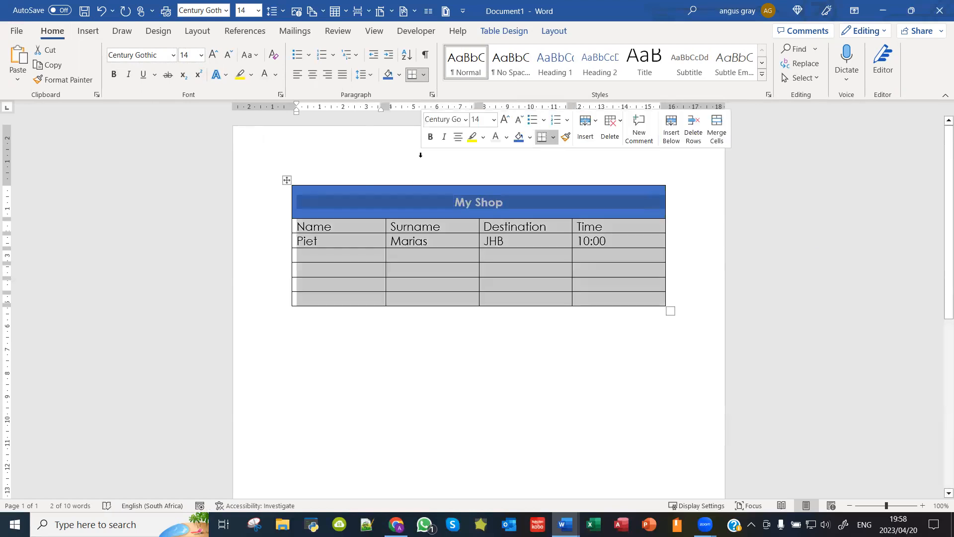
click(418, 201)
Step: Cycle the text direction of the Name, Surname, Destination and Time cells, ending with text rotated to read from bottom to top
drag(341, 224, 591, 225)
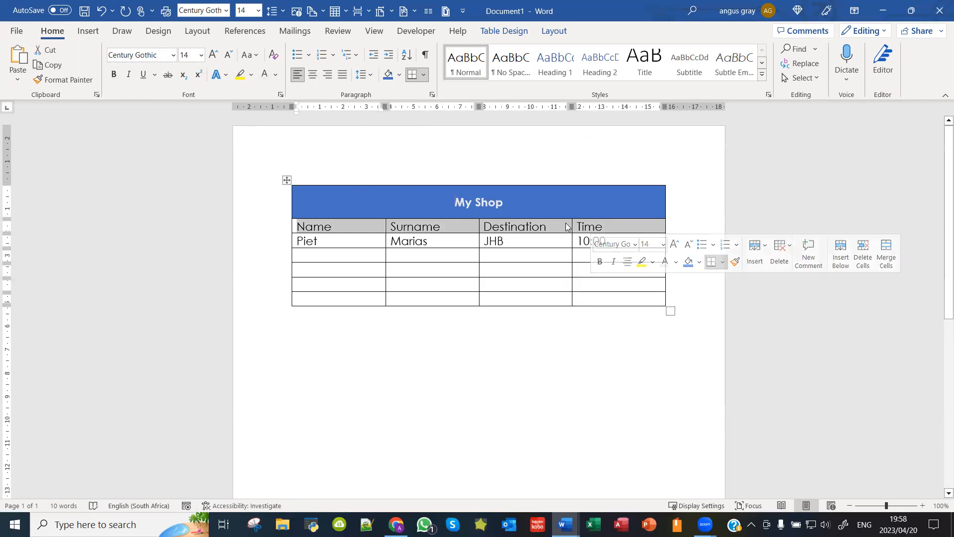
click(521, 32)
click(553, 31)
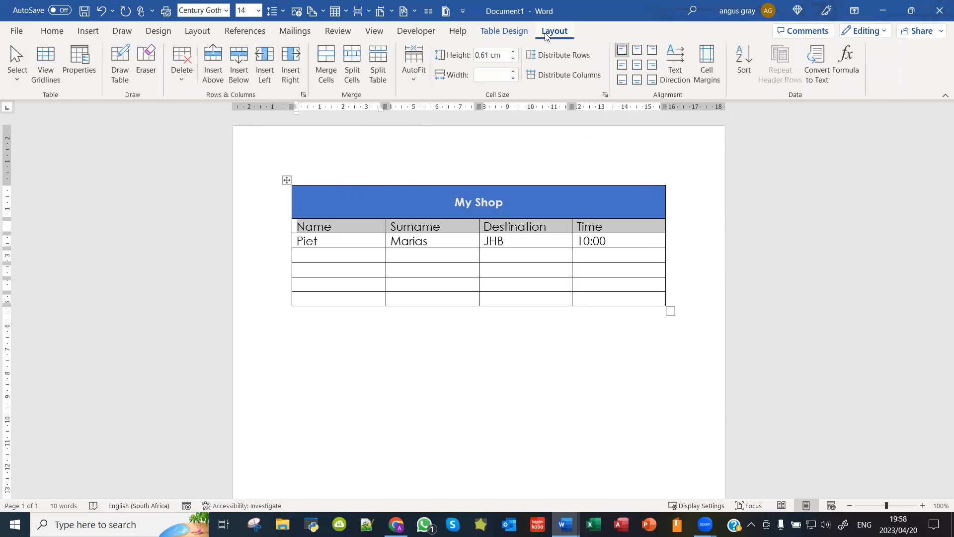
click(675, 75)
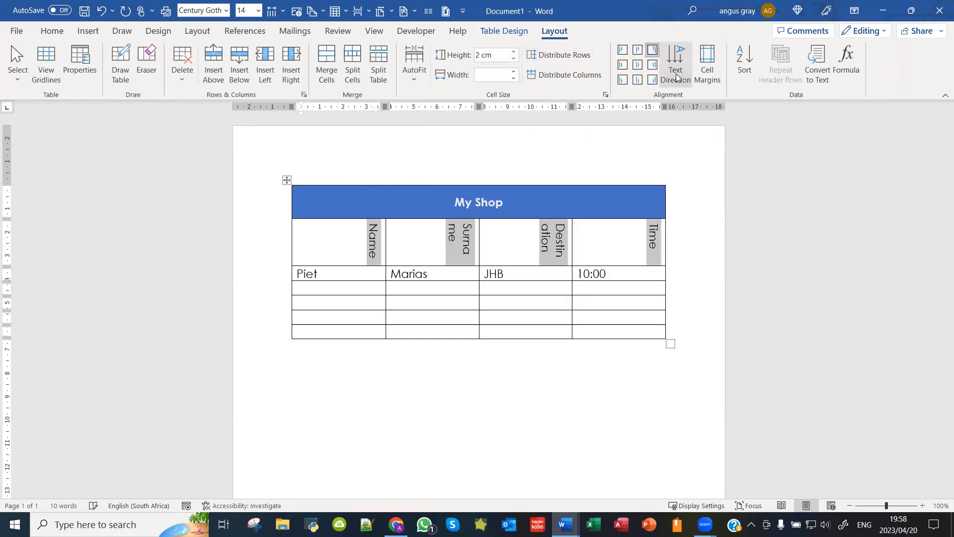
click(677, 76)
click(677, 76)
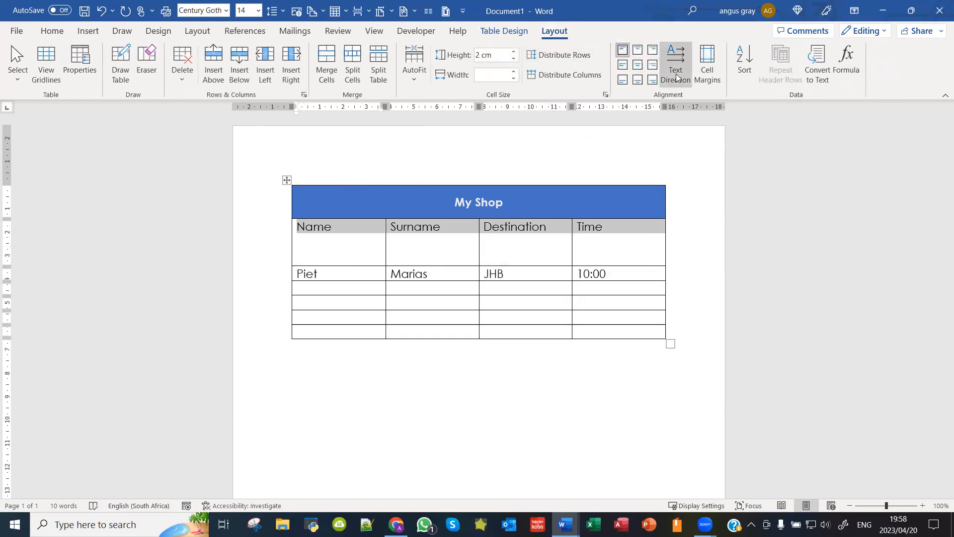
click(677, 76)
click(677, 76)
click(676, 76)
click(677, 76)
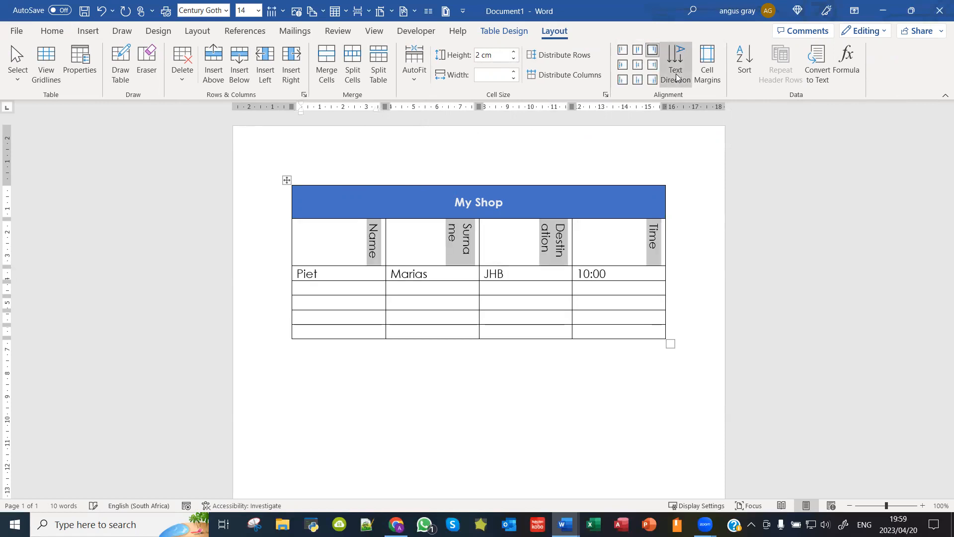
click(677, 76)
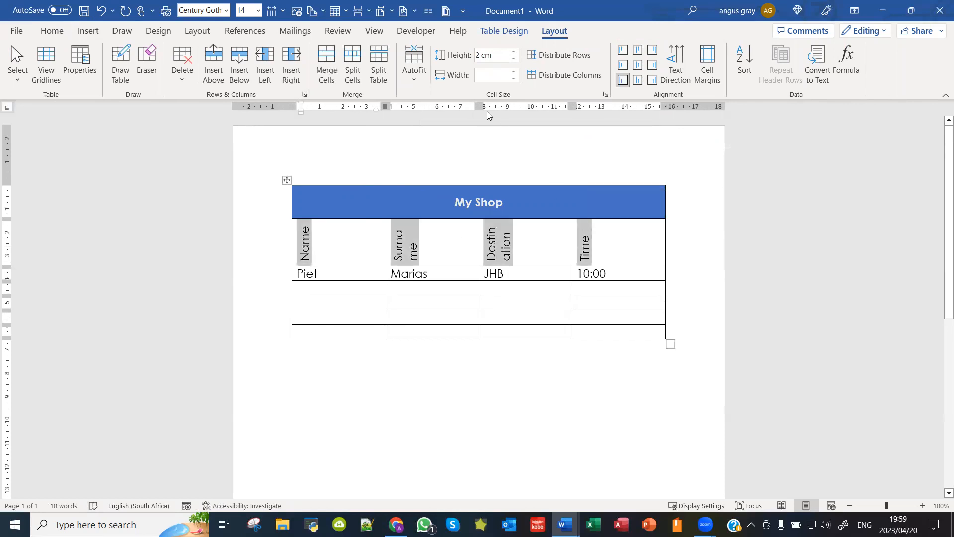
Step: Shade the column-heading row with a dark orange theme colour
click(514, 32)
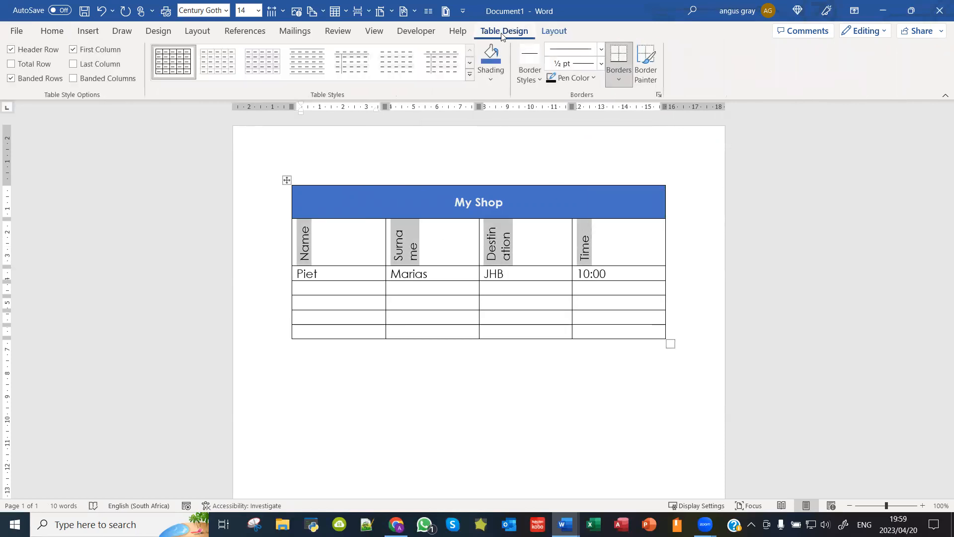
click(490, 79)
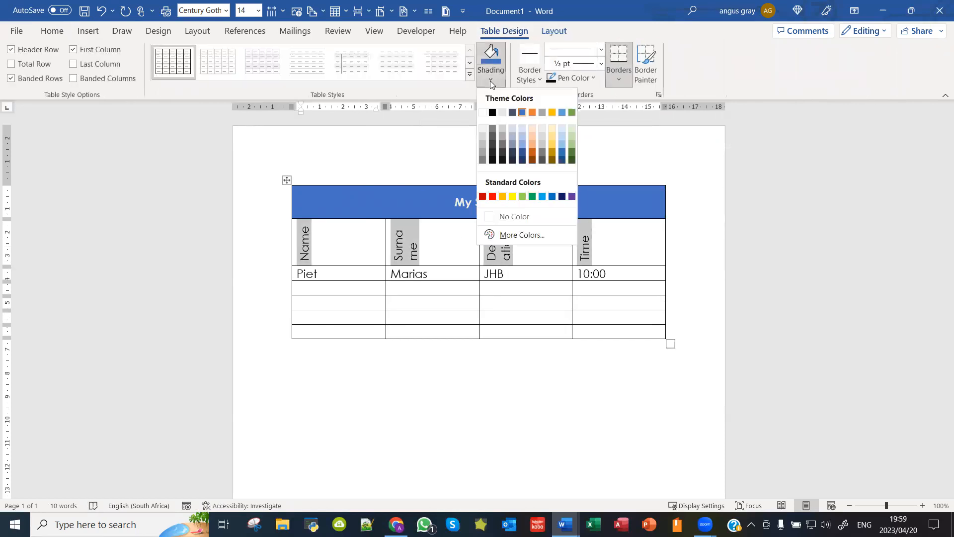
click(531, 152)
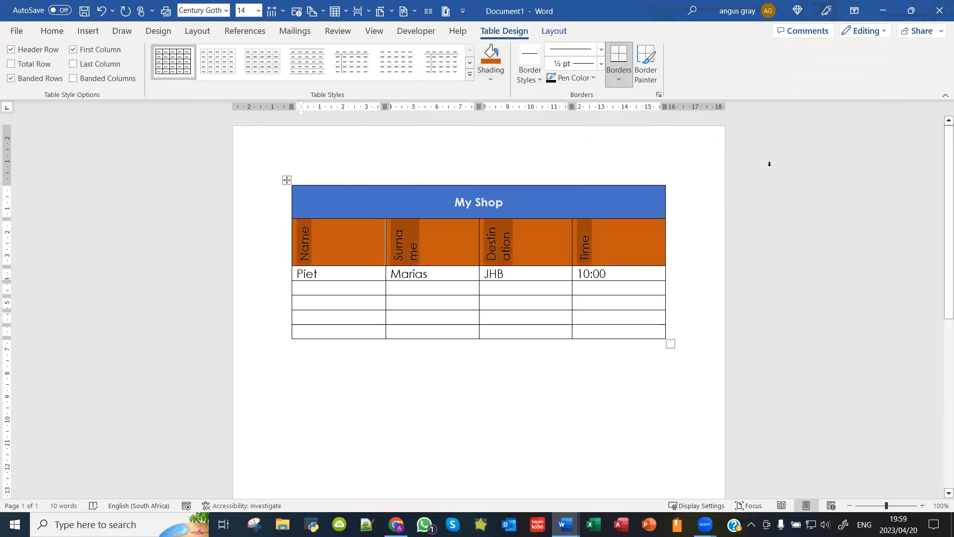
Step: Set up the Border Painter with a red pen, a single solid line style and a 1 ½ pt width
click(450, 299)
click(343, 274)
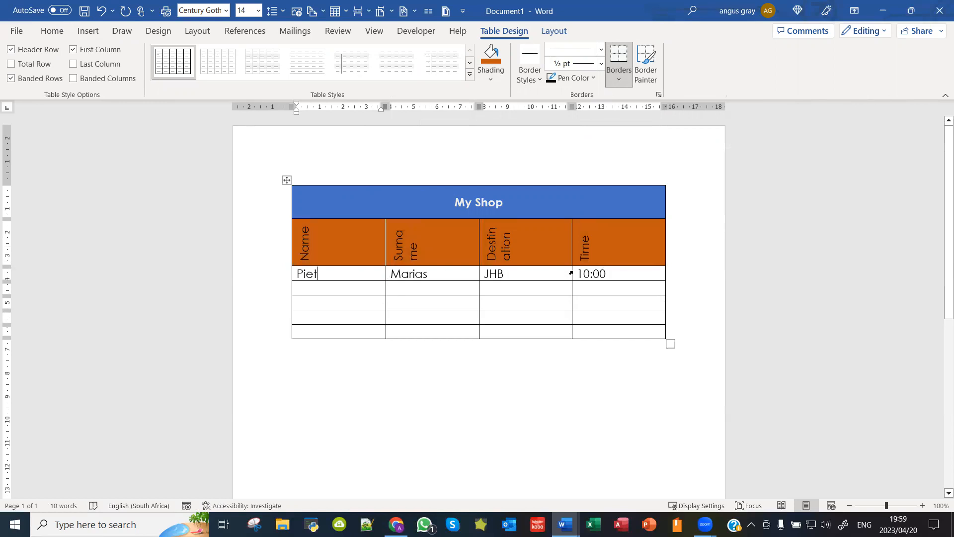
click(622, 274)
click(648, 73)
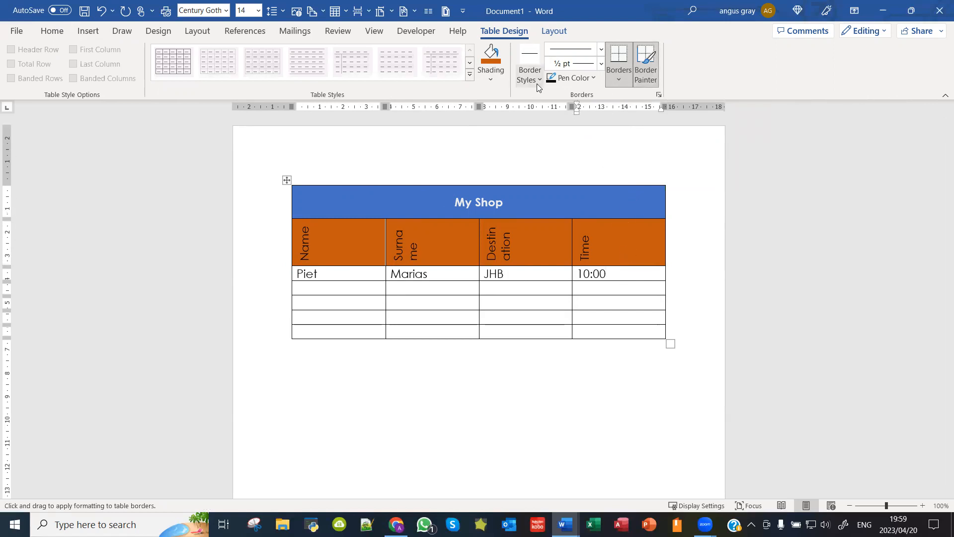
click(593, 80)
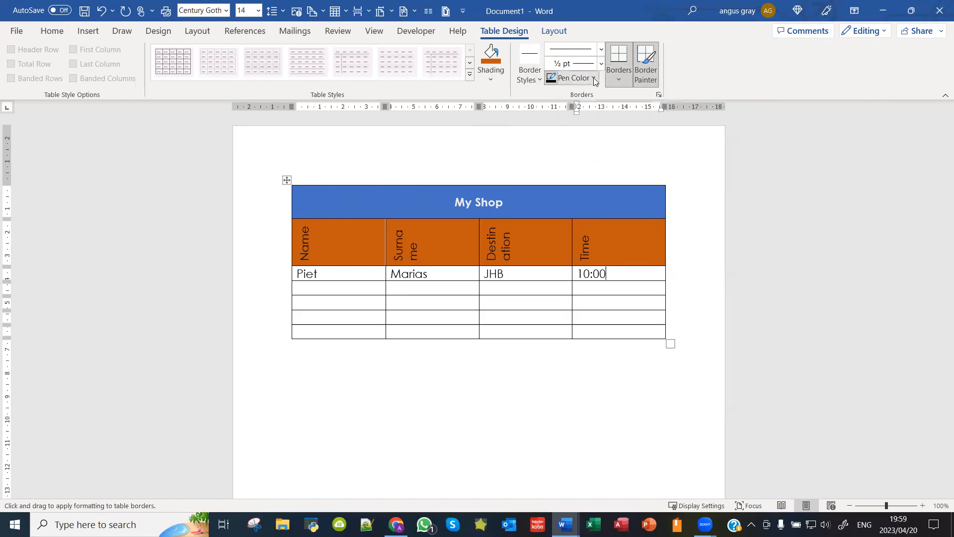
click(560, 213)
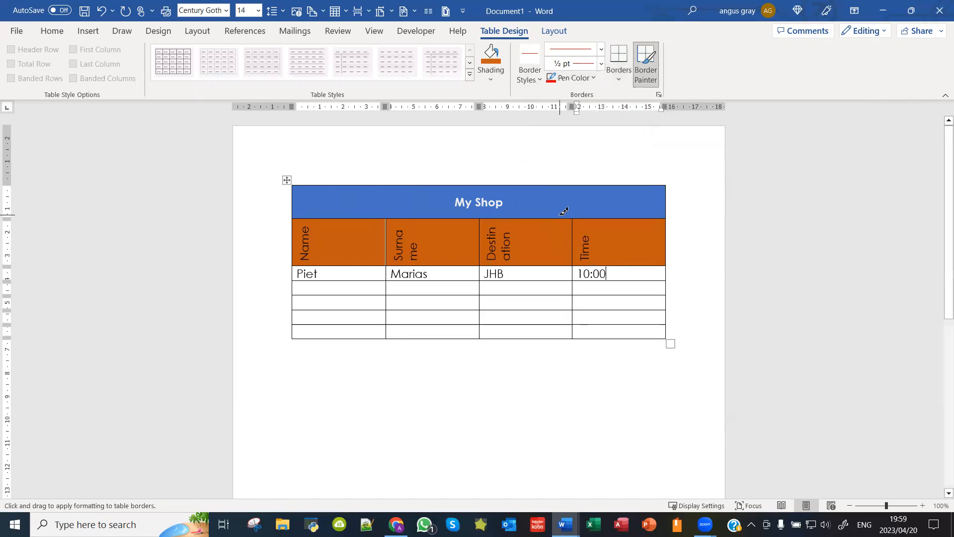
click(601, 49)
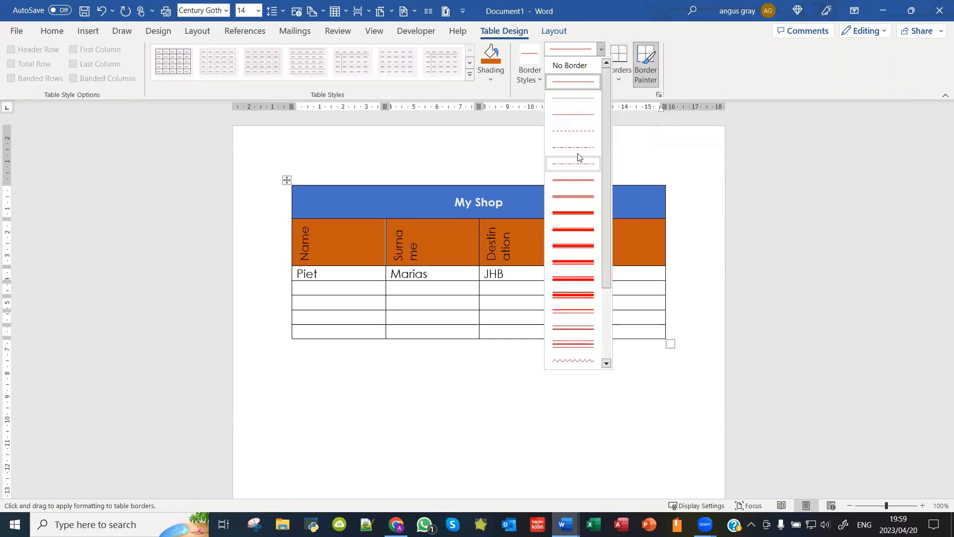
click(575, 81)
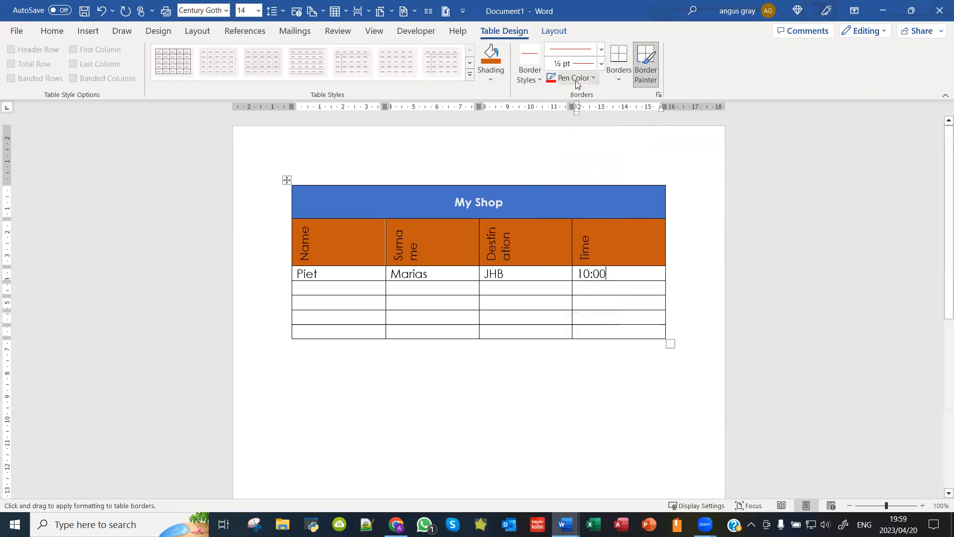
click(601, 63)
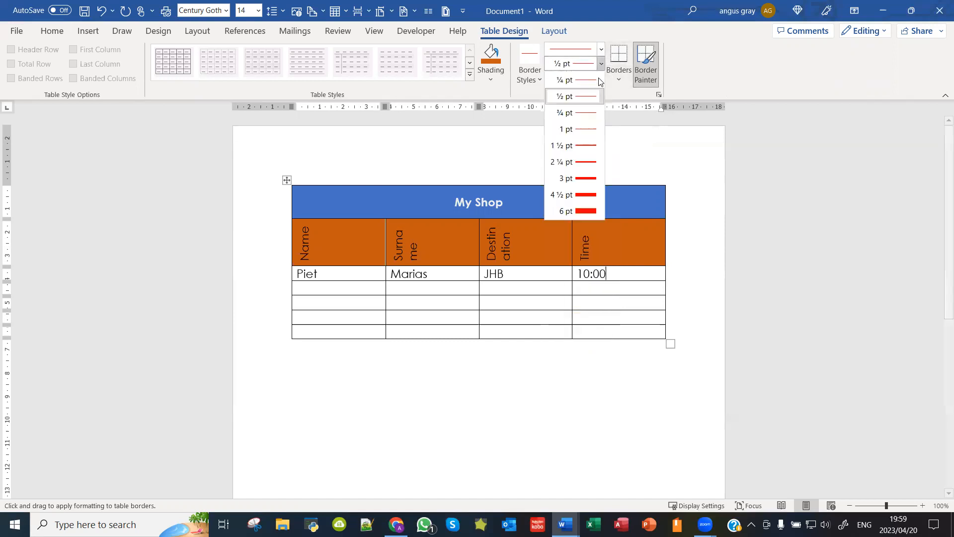
click(592, 146)
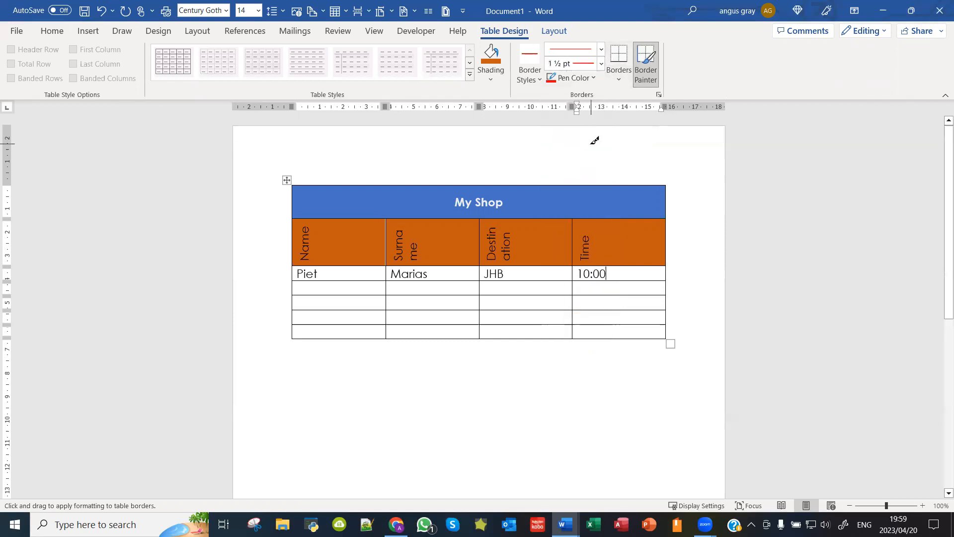
Step: Paint the red border around the first and third data cells in the Time column, and stop border painting
click(622, 265)
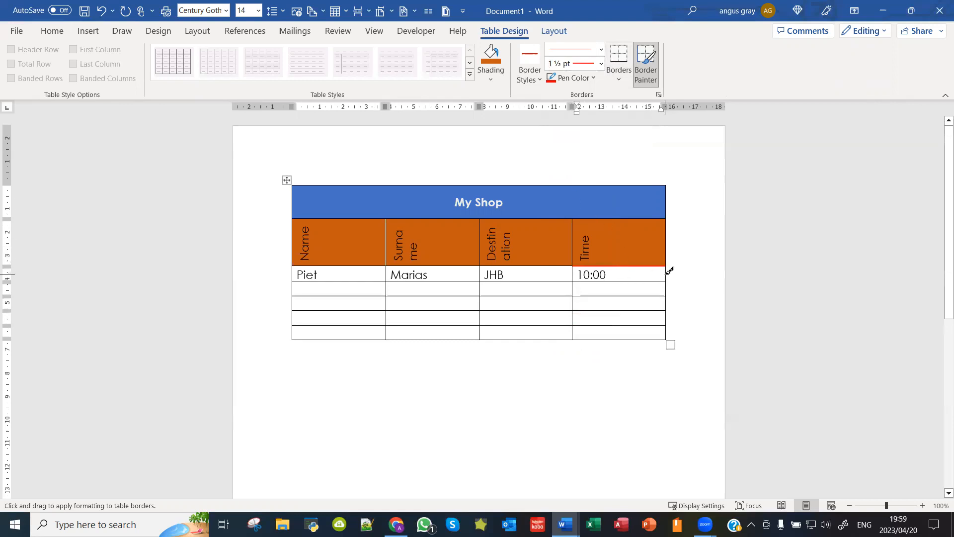
click(640, 279)
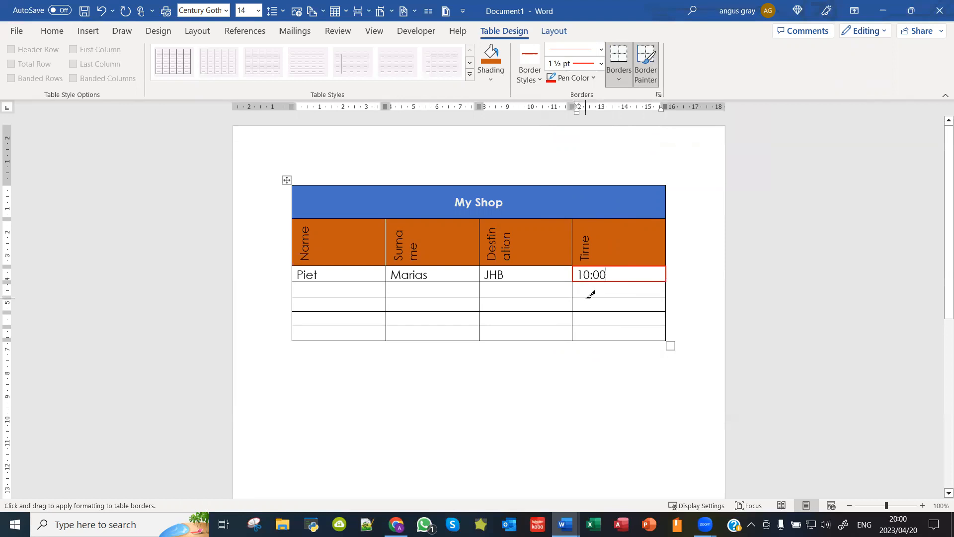
drag(666, 301, 630, 306)
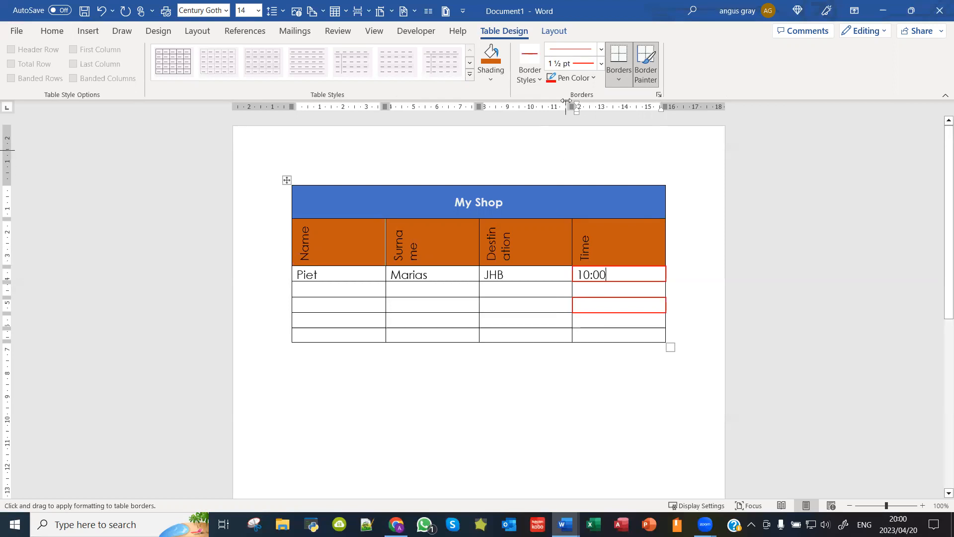
click(555, 32)
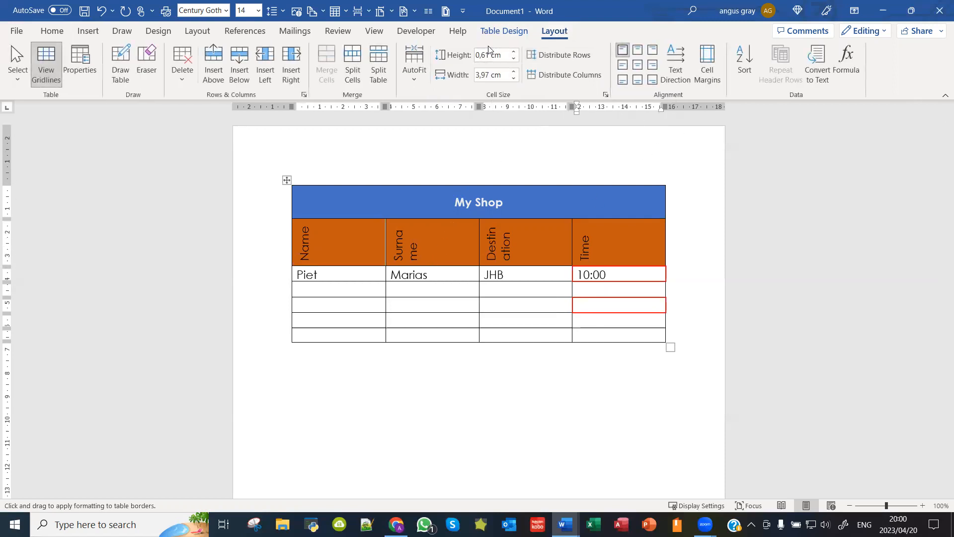
click(504, 31)
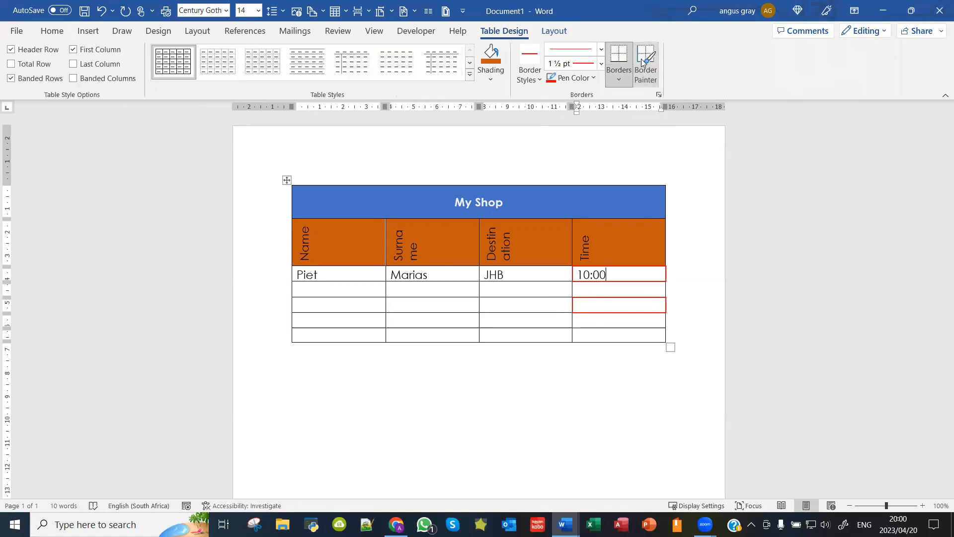
Step: Change the text direction of the Destination heading cell to horizontal
click(555, 31)
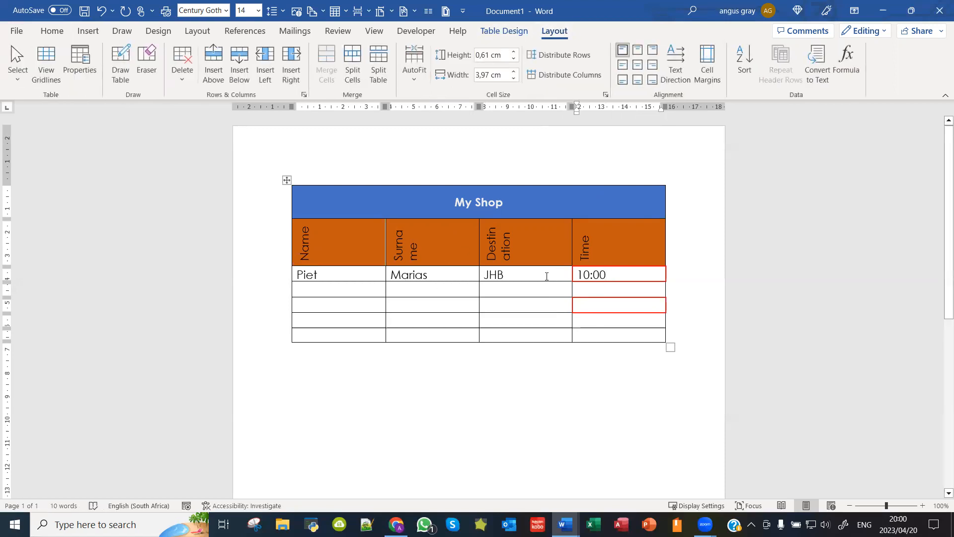
click(535, 242)
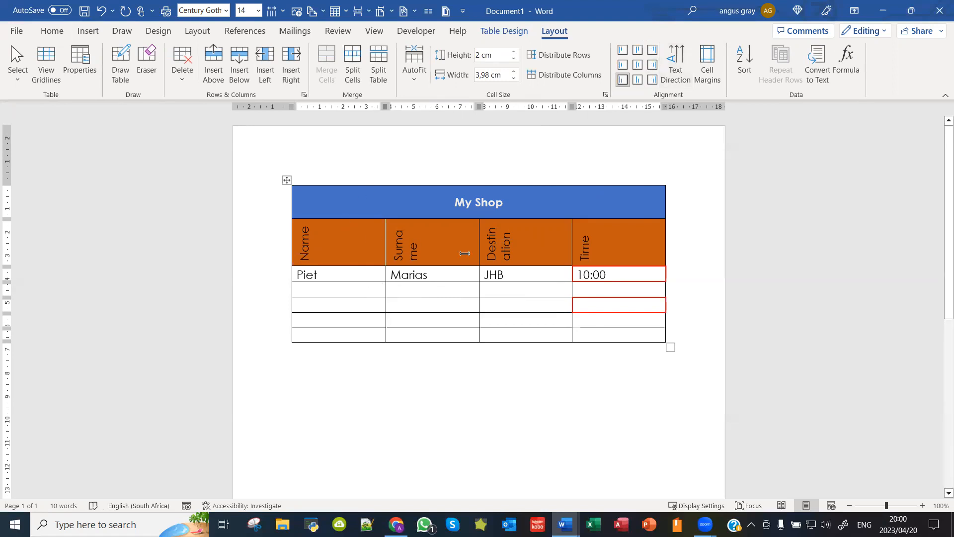
click(676, 62)
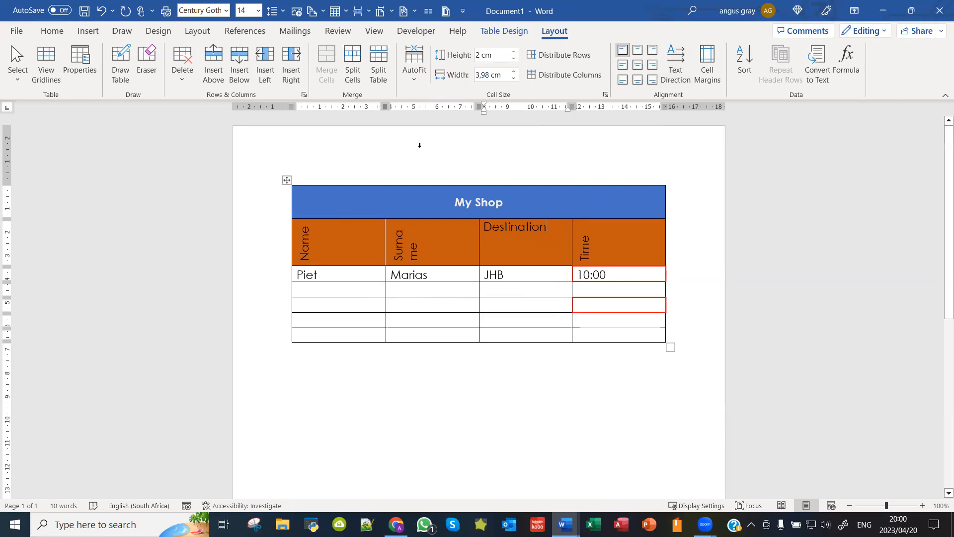
Step: Split the Destination heading cell into 2 columns and 1 row, and adjust the divider to sit just after the word Destination
click(353, 61)
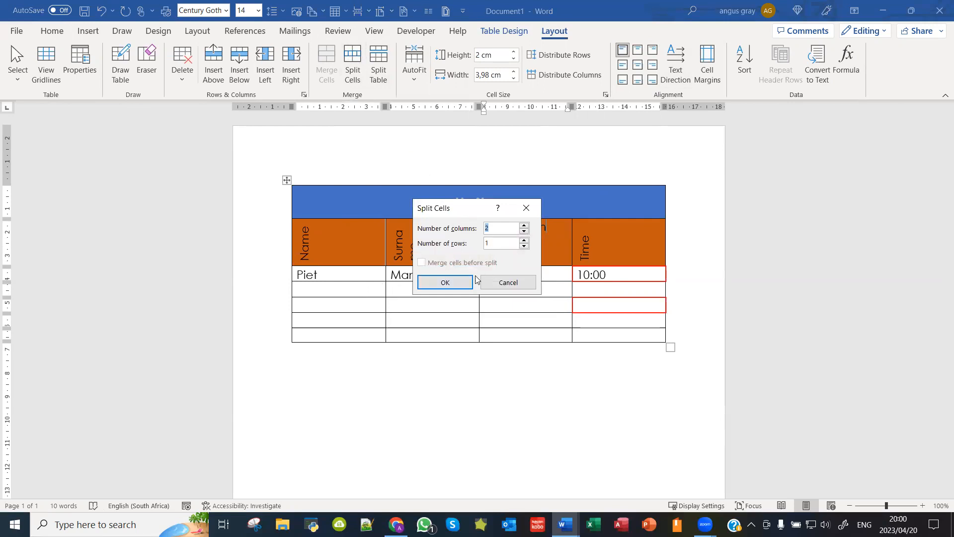
click(463, 284)
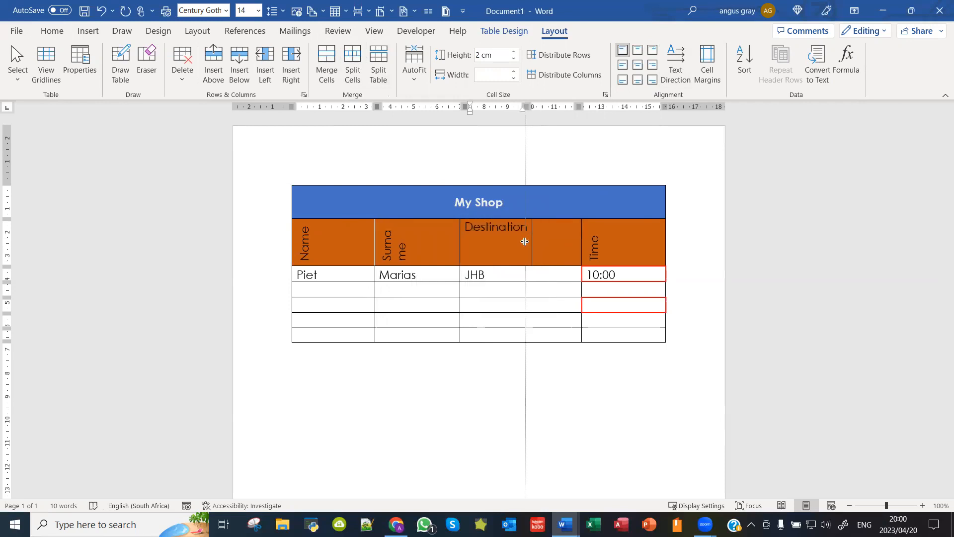
double_click(536, 242)
Step: Enter the heading "Arrivales" in the new cell beside Destination
click(552, 242)
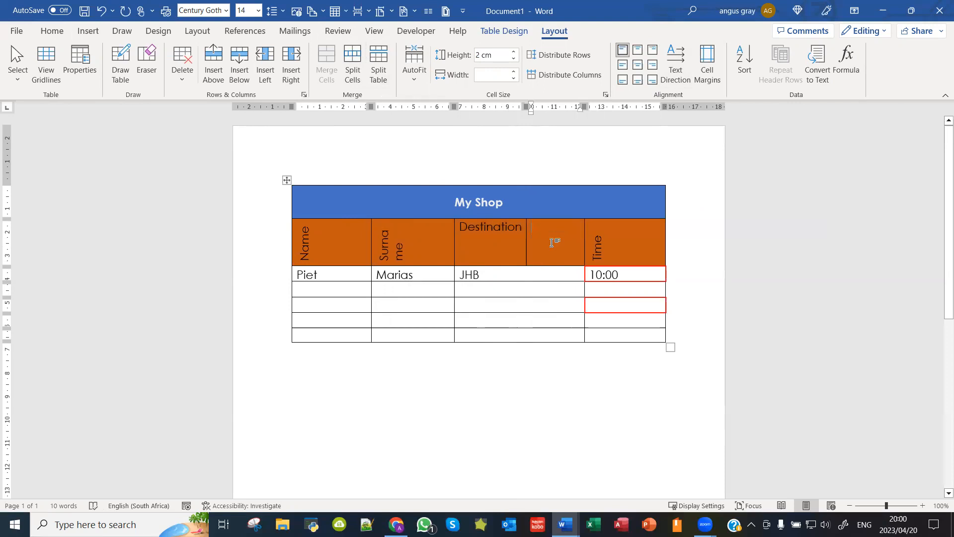
text(Arr)
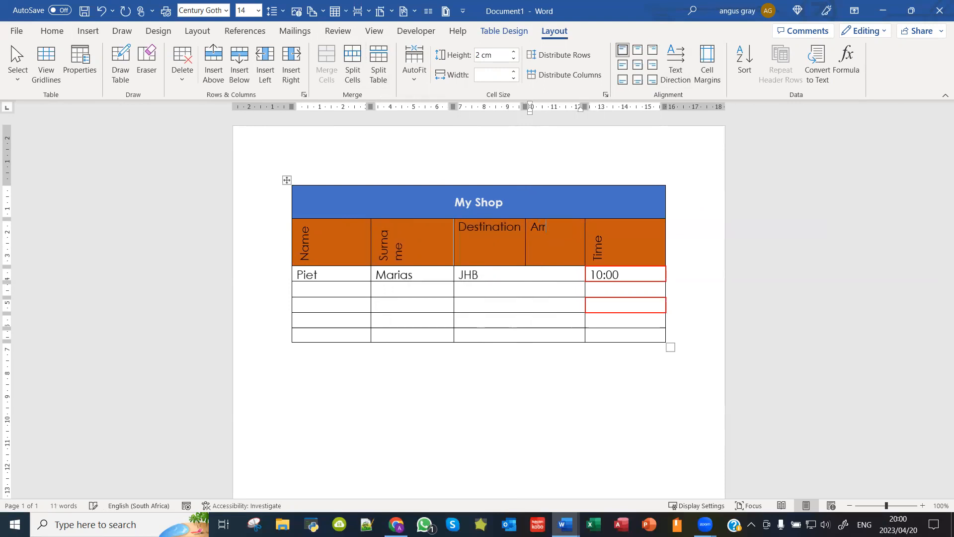
text(ivales)
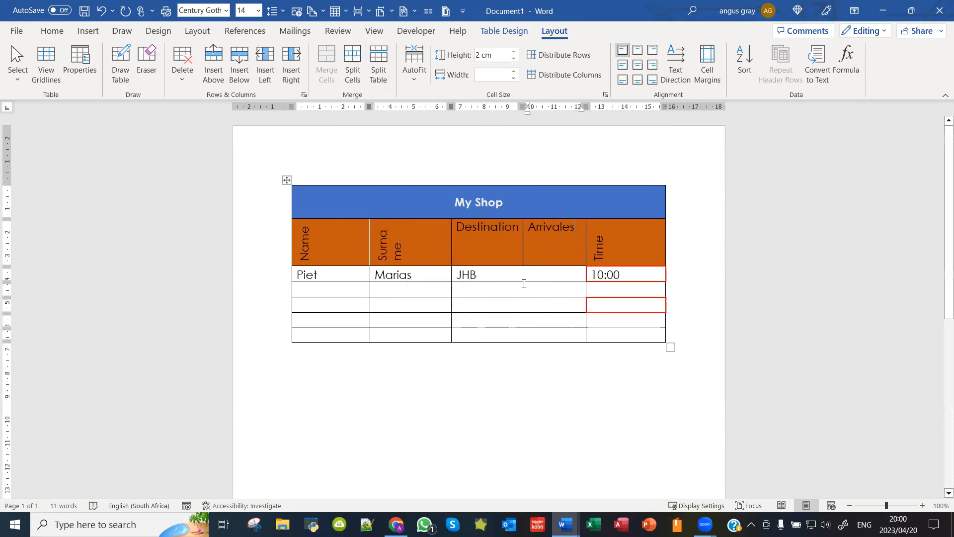
Step: Split the five data cells below Destination and Arrivales into 2 columns, and align their divider with the one between the two headings
drag(524, 277, 527, 334)
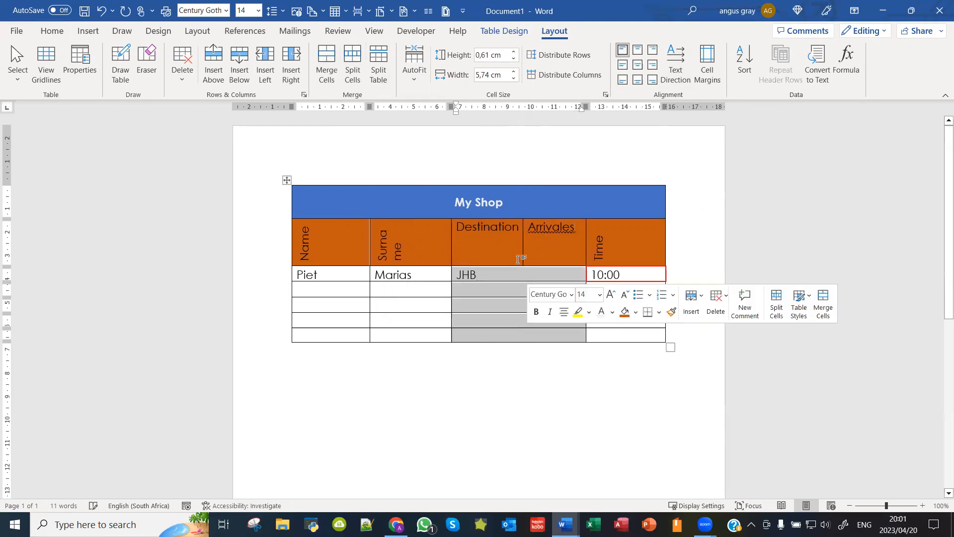
click(353, 79)
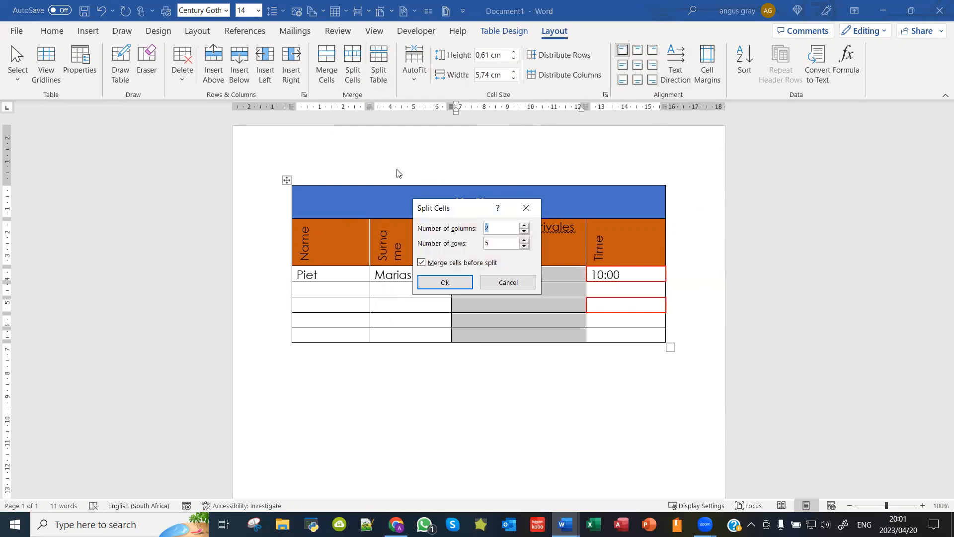
click(421, 265)
click(422, 262)
click(445, 282)
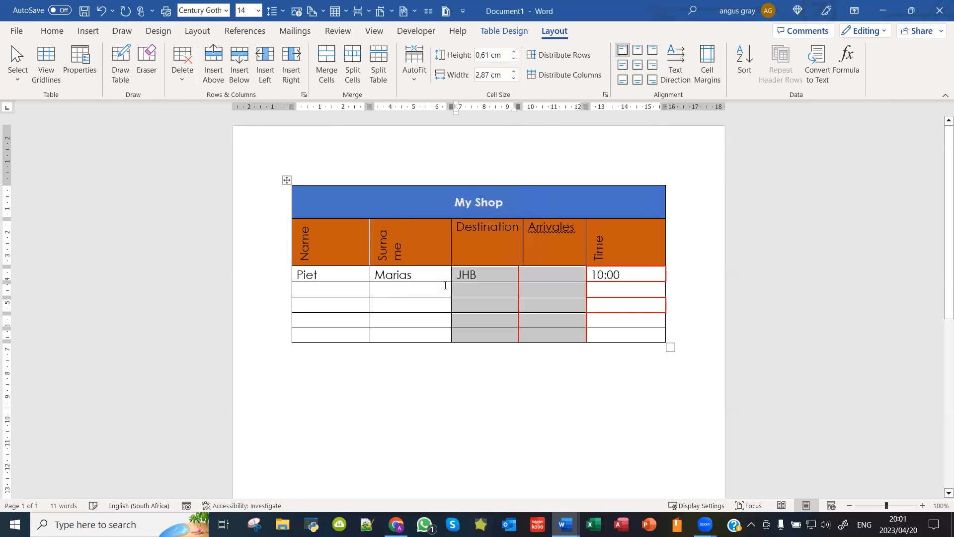
click(522, 258)
drag(517, 274, 520, 251)
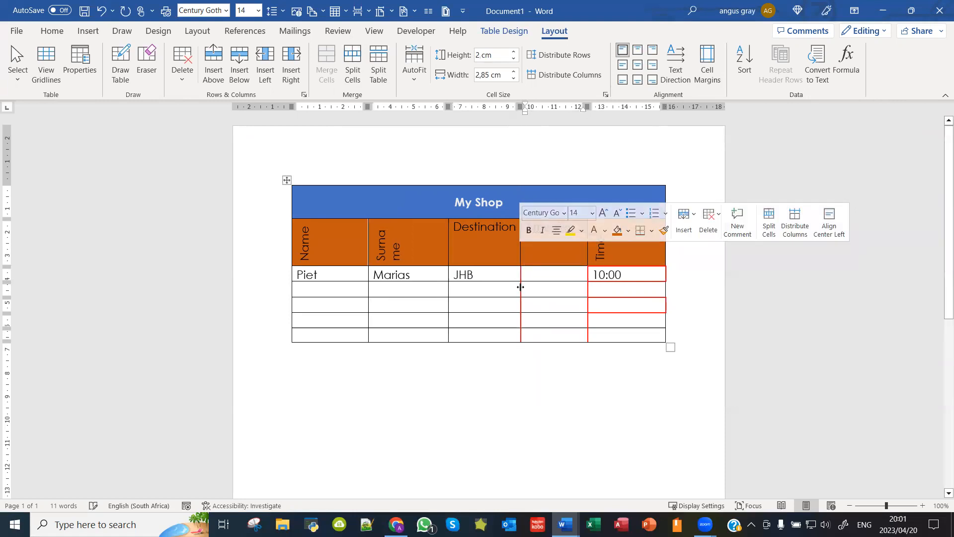
Step: Enter "CT" in the first data cell under Arrivales and correct the heading's spelling to "Arrivals"
click(543, 274)
text(C)
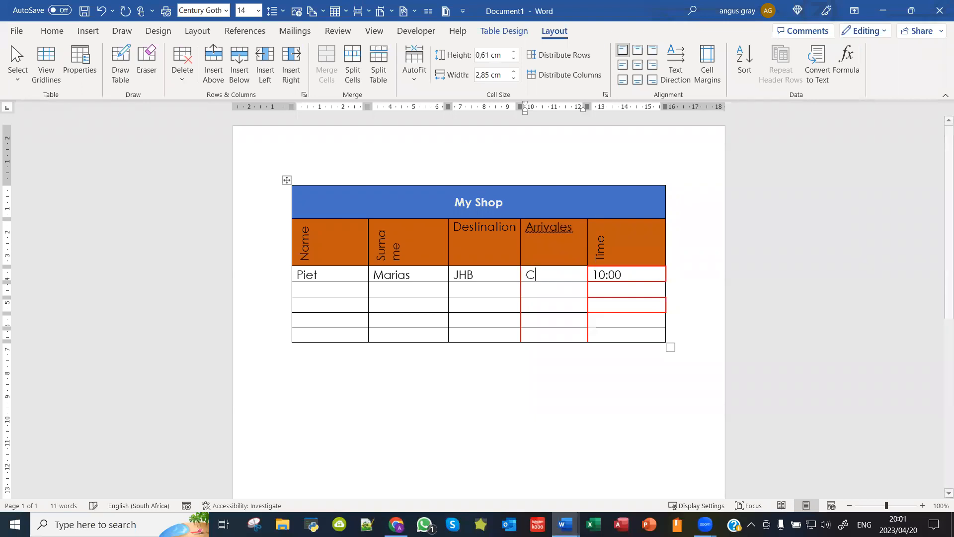
text(T)
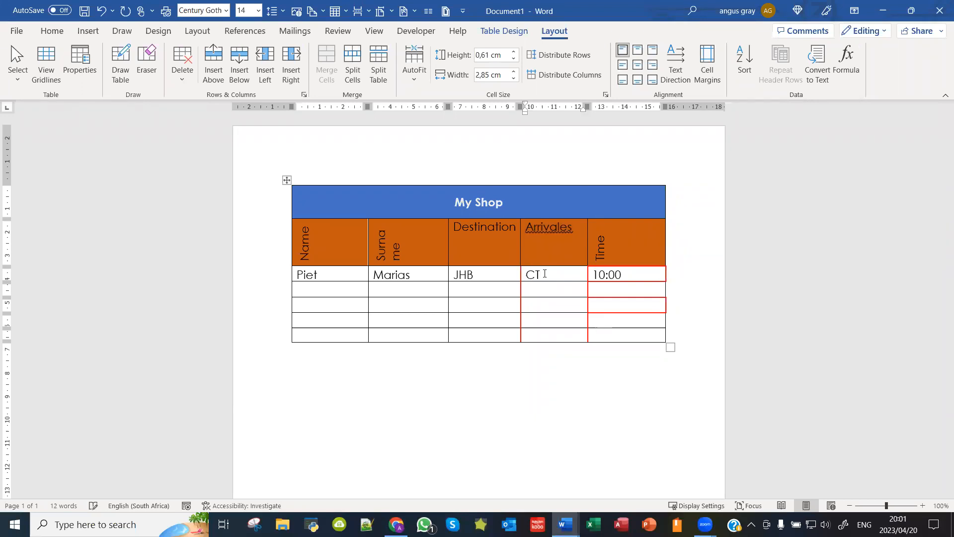
right_click(563, 228)
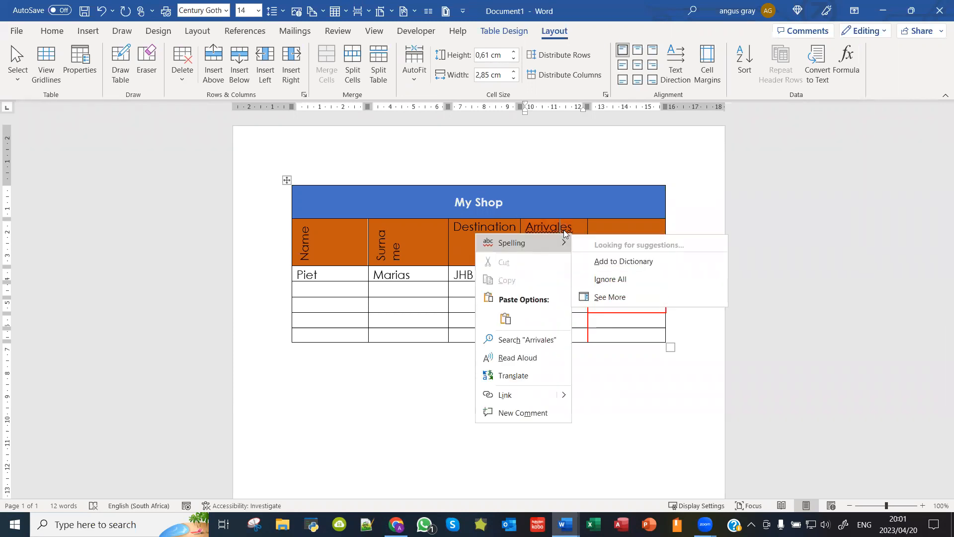
click(601, 244)
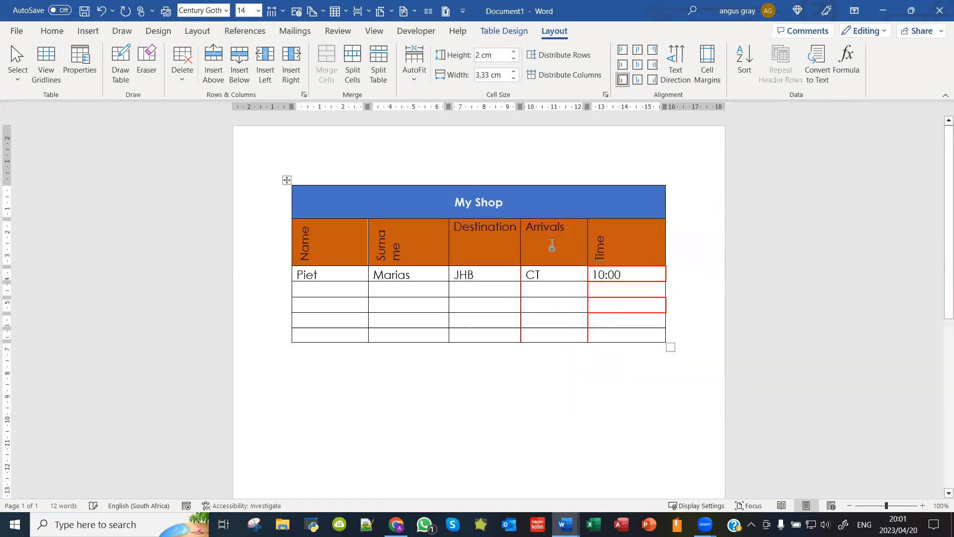
Step: Rotate the Destination and Arrivals headings to read from bottom to top, and increase the heading row's height to about 2,33 cm
drag(552, 244, 484, 243)
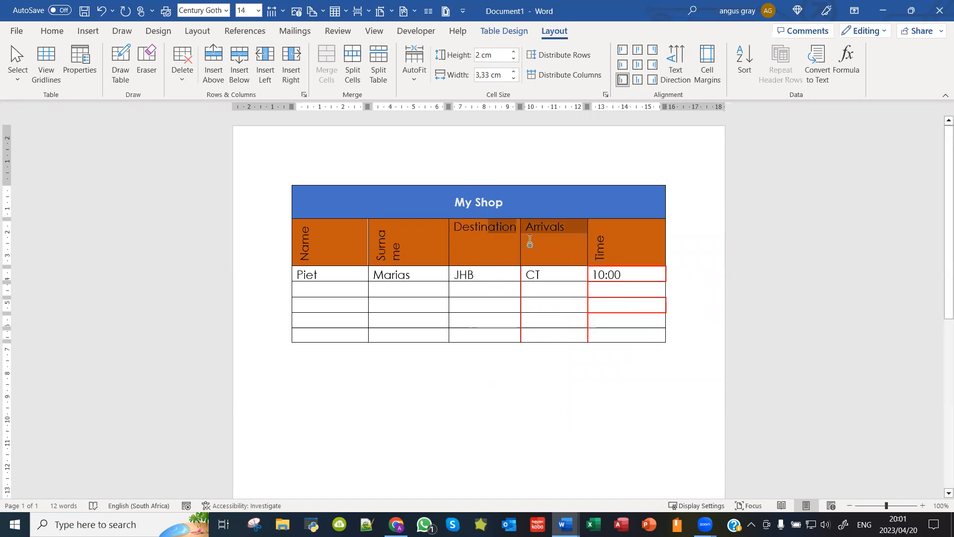
click(666, 69)
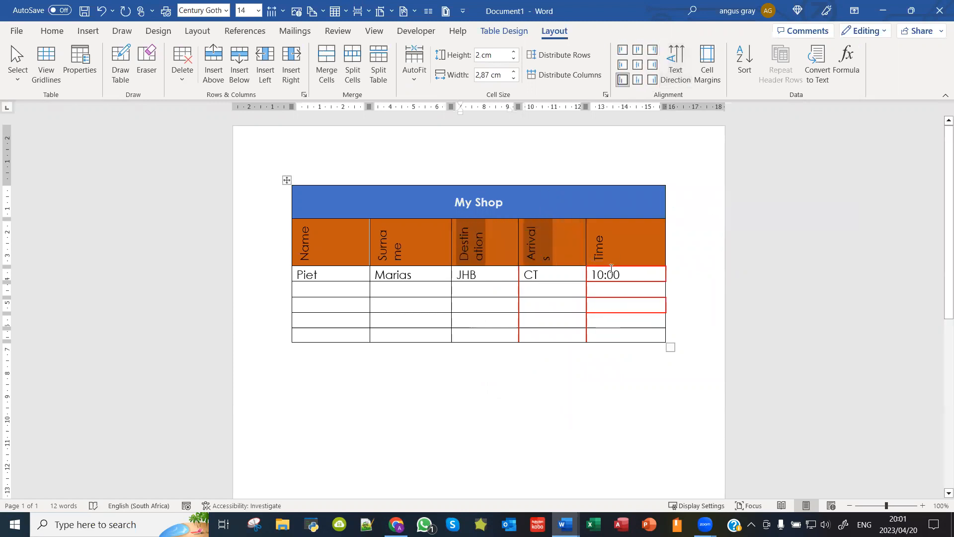
click(348, 272)
drag(302, 268, 301, 276)
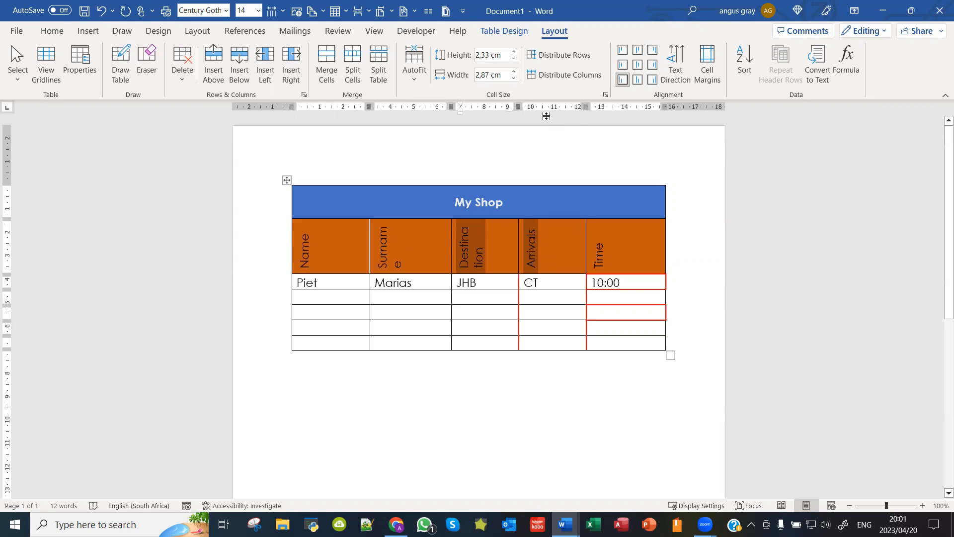
click(507, 32)
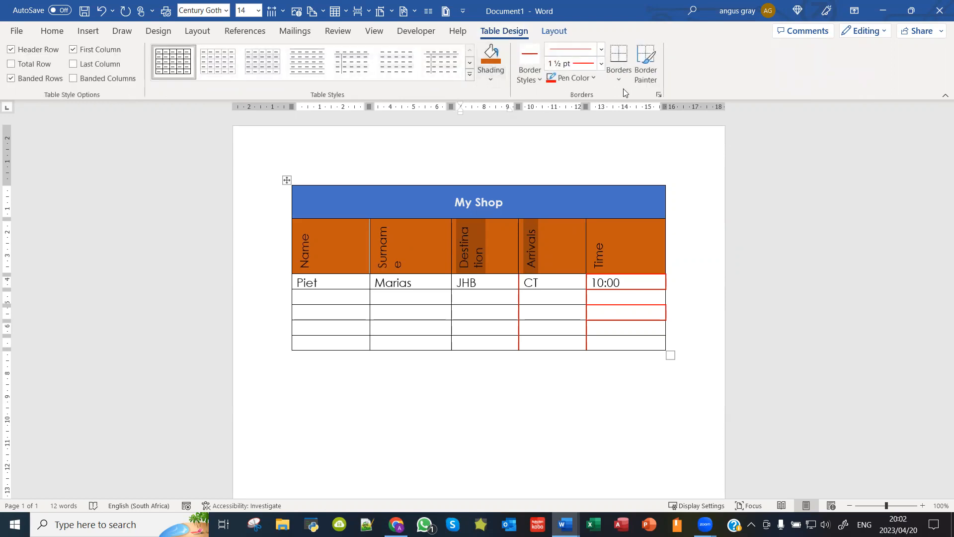
click(554, 31)
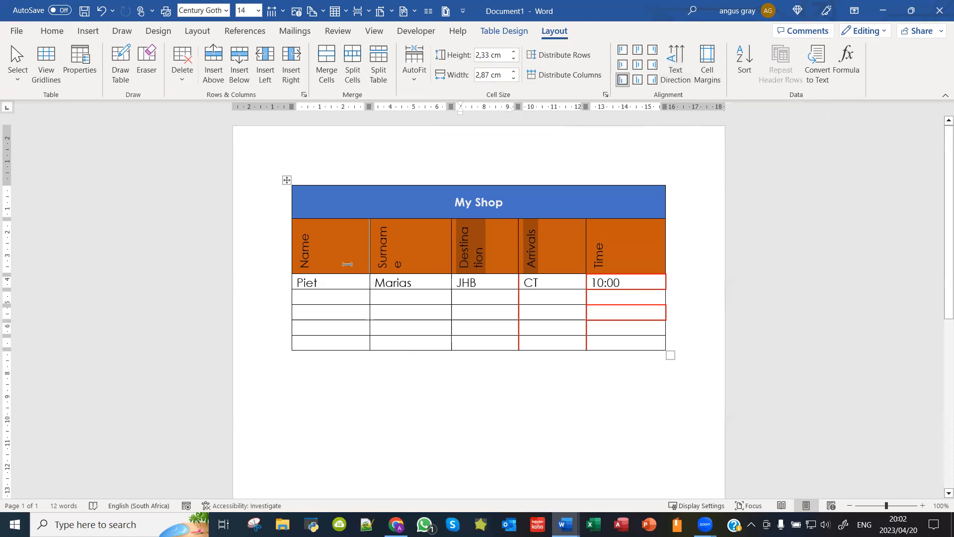
drag(346, 347, 345, 322)
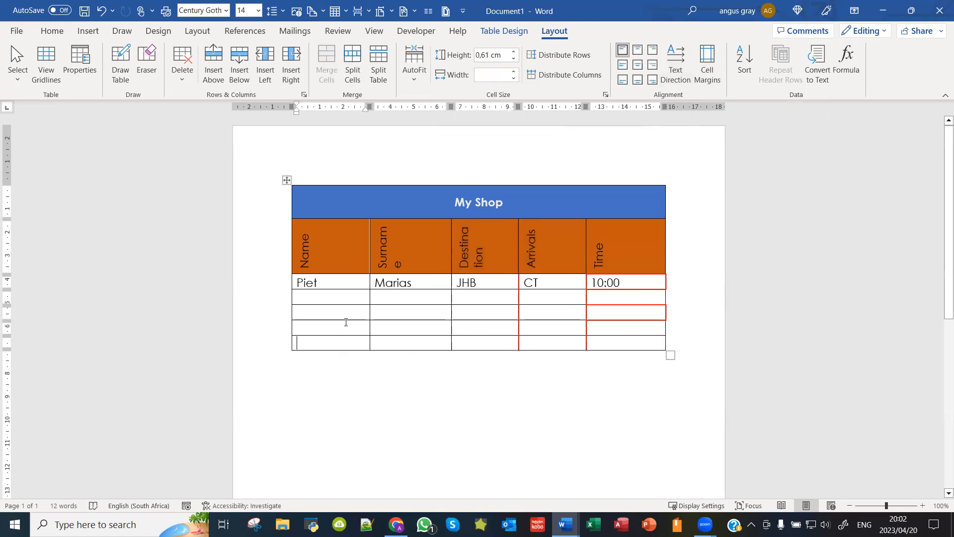
Step: Insert blank rows below the table's last row repeatedly until the table continues onto a second page
click(239, 74)
click(240, 75)
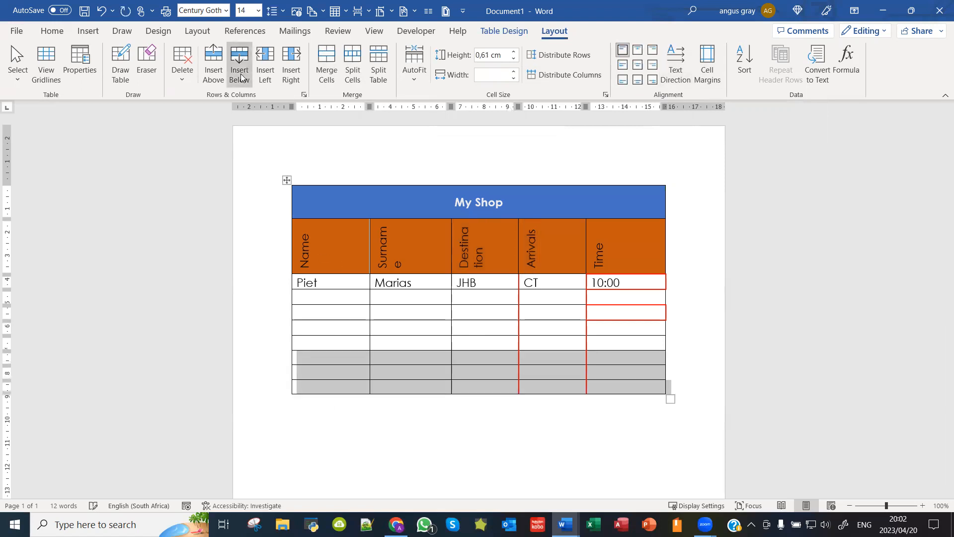
click(239, 74)
click(239, 74)
click(240, 75)
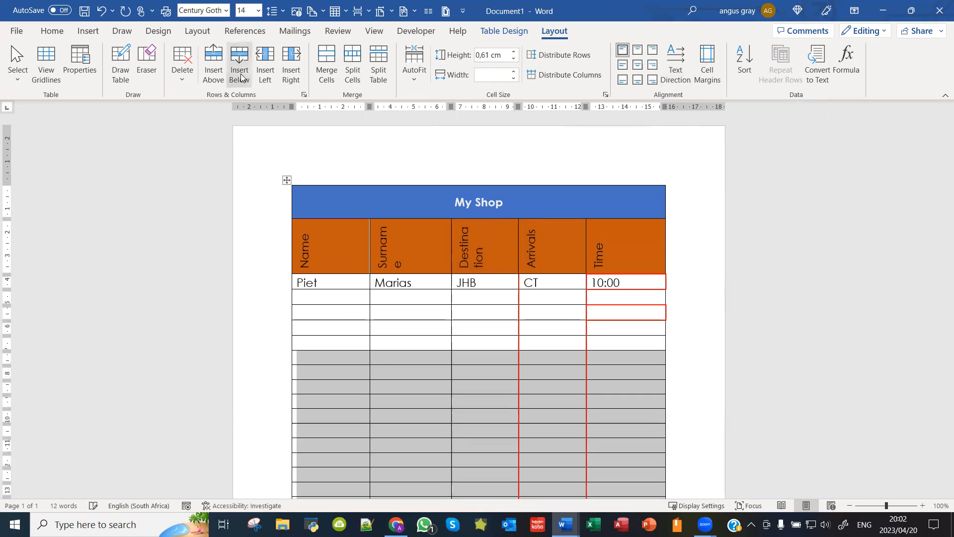
scroll(658, 231, down, 8)
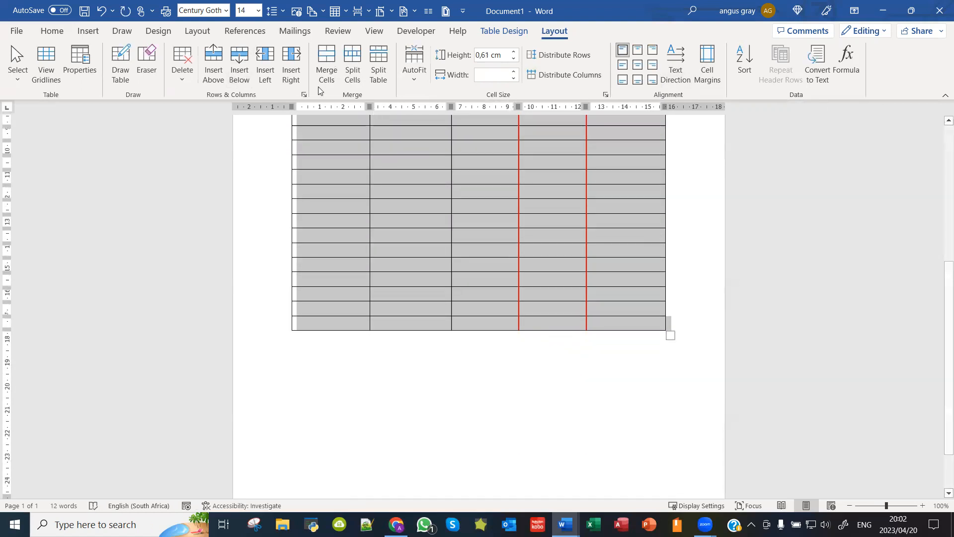
click(238, 75)
click(238, 74)
click(238, 74)
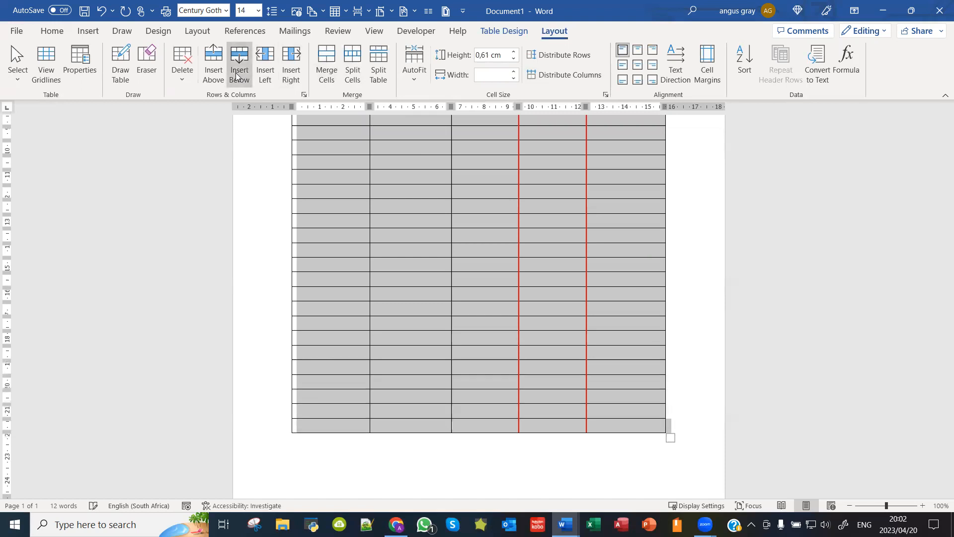
click(238, 75)
click(238, 74)
scroll(280, 169, down, 5)
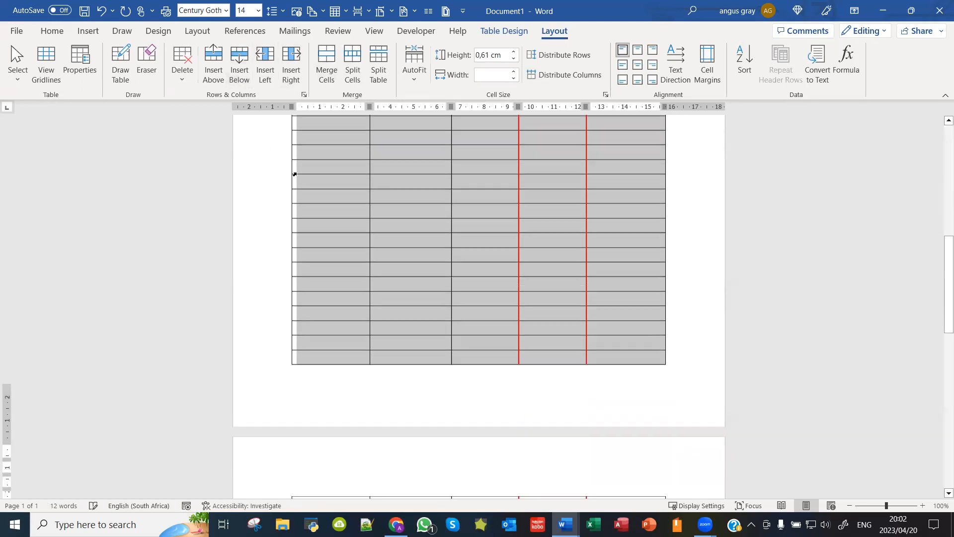
click(334, 361)
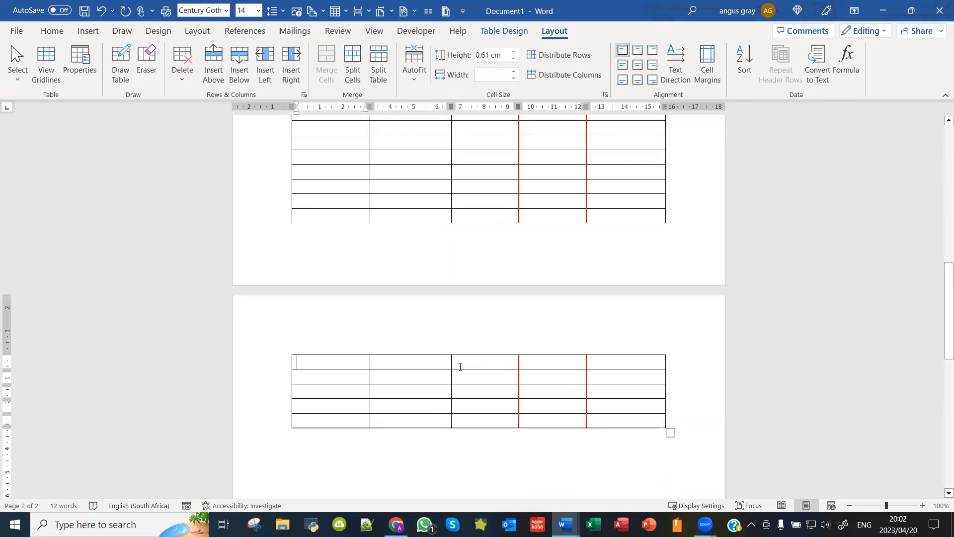
Step: Set the My Shop title row and the orange heading row to repeat as header rows on every page
scroll(347, 365, up, 10)
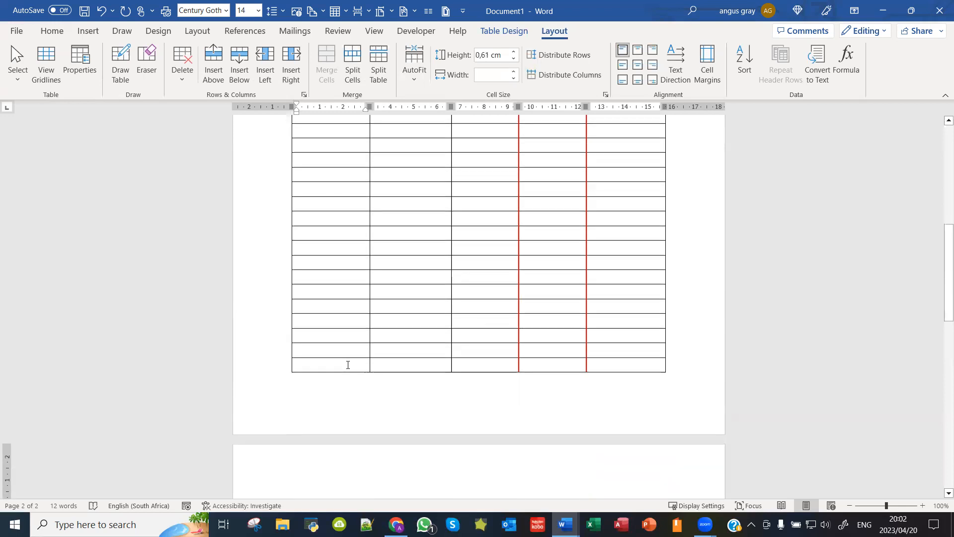
scroll(347, 364, up, 3)
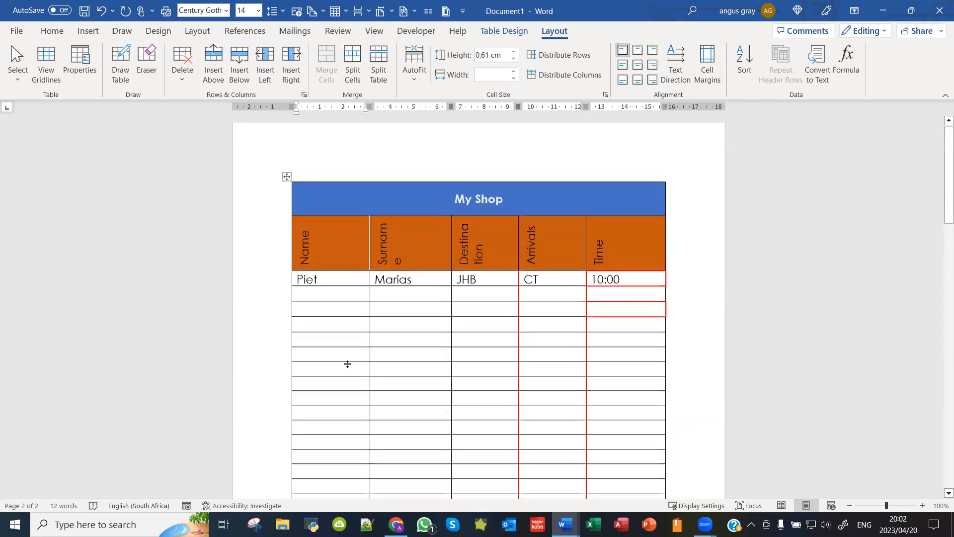
click(351, 231)
drag(350, 240, 646, 237)
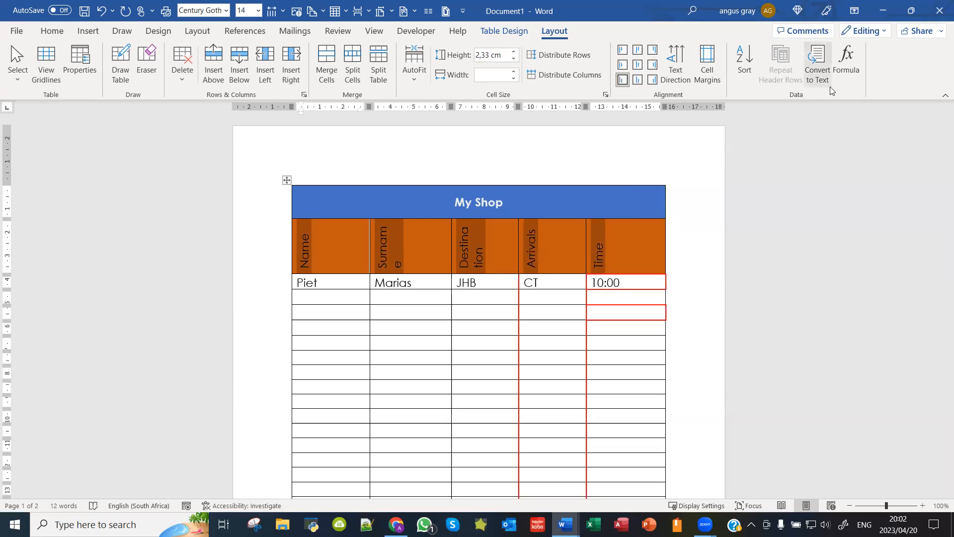
click(610, 201)
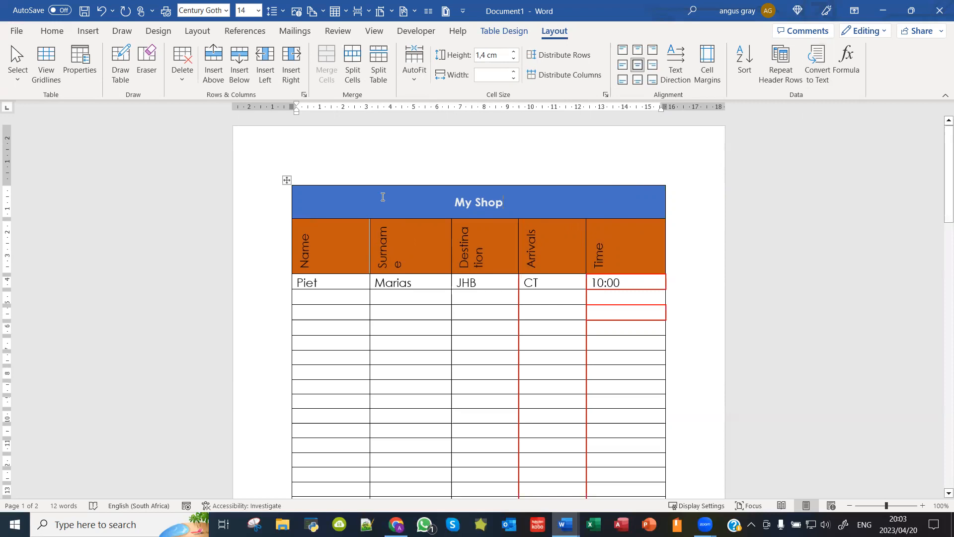
drag(338, 209, 673, 244)
click(781, 64)
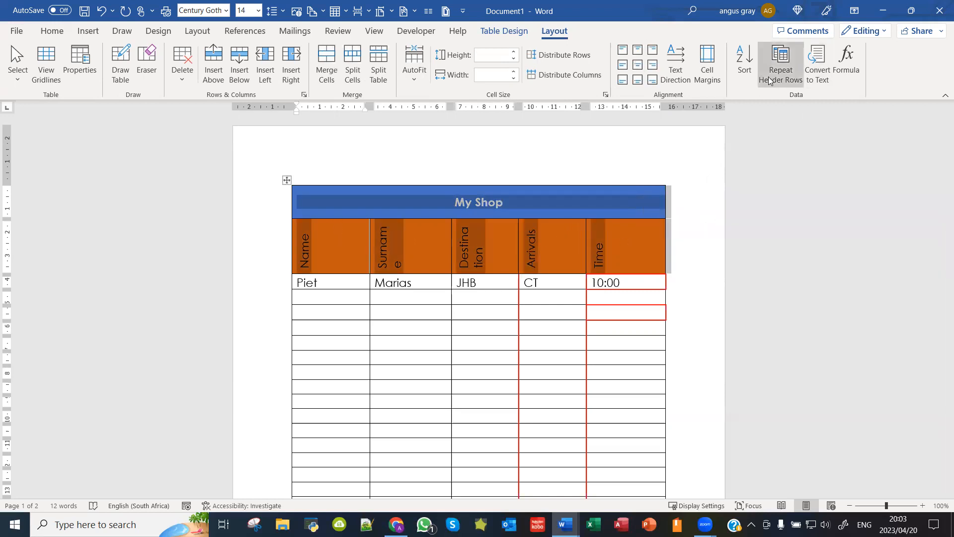
scroll(580, 321, down, 10)
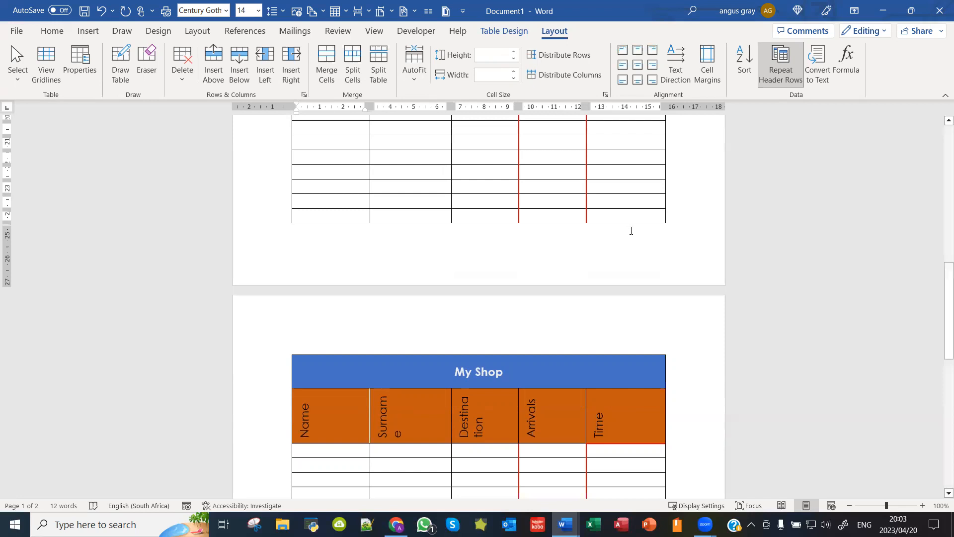
scroll(630, 227, up, 5)
scroll(633, 240, up, 4)
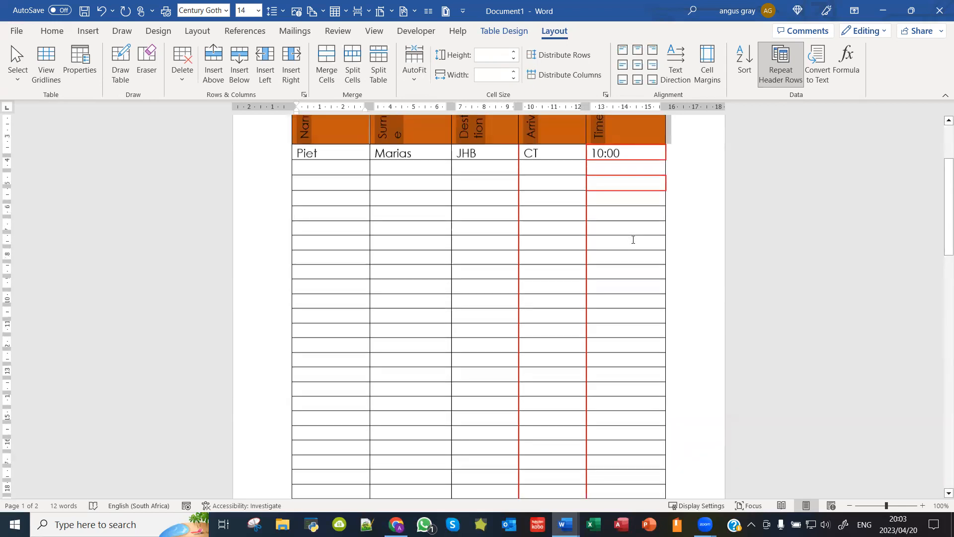
scroll(639, 246, up, 1)
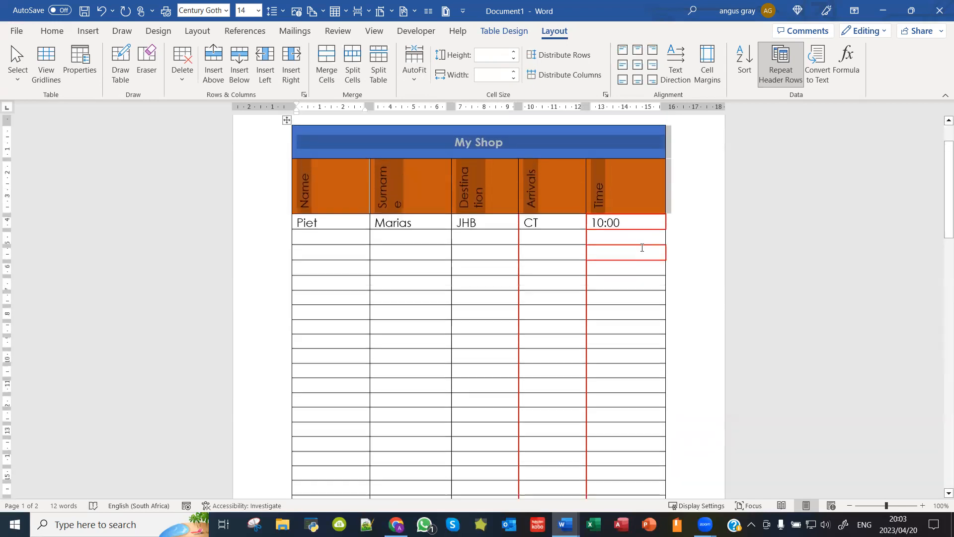
Step: Convert the title, heading and first data rows to text separated with paragraph marks, including nested tables
click(682, 232)
drag(345, 140, 628, 225)
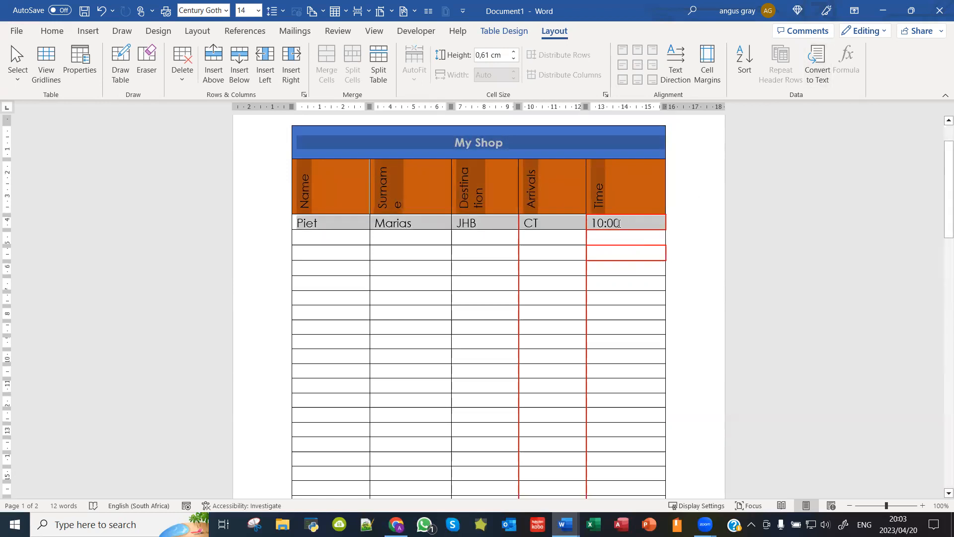
click(819, 70)
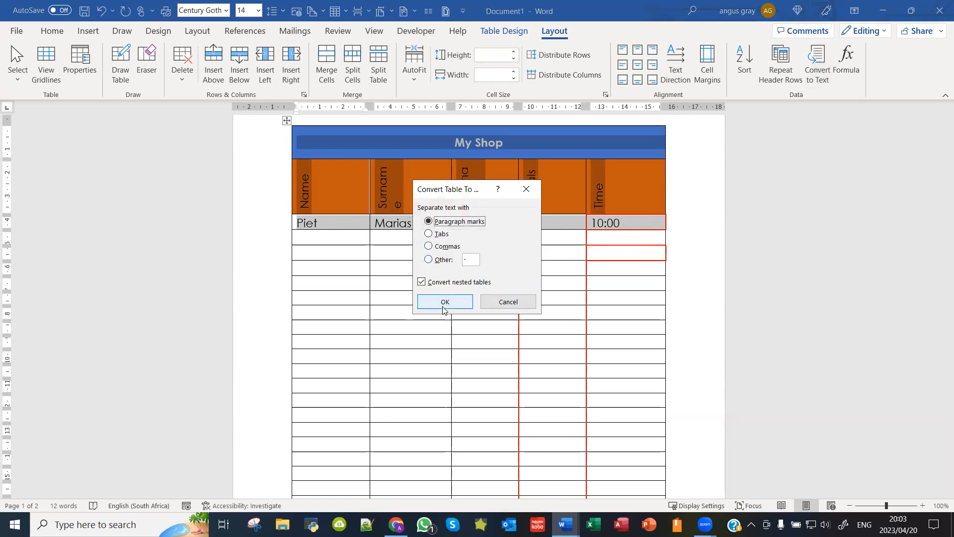
click(445, 301)
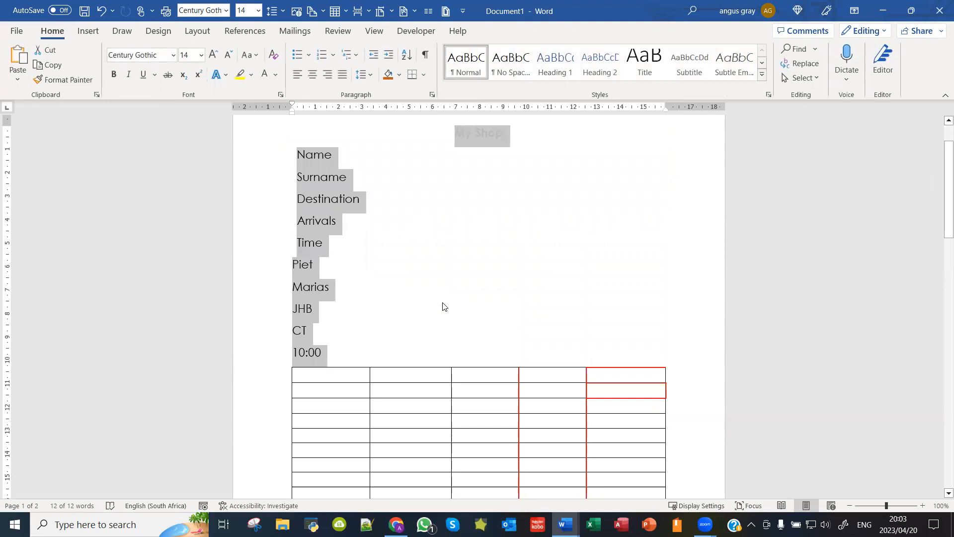
click(398, 147)
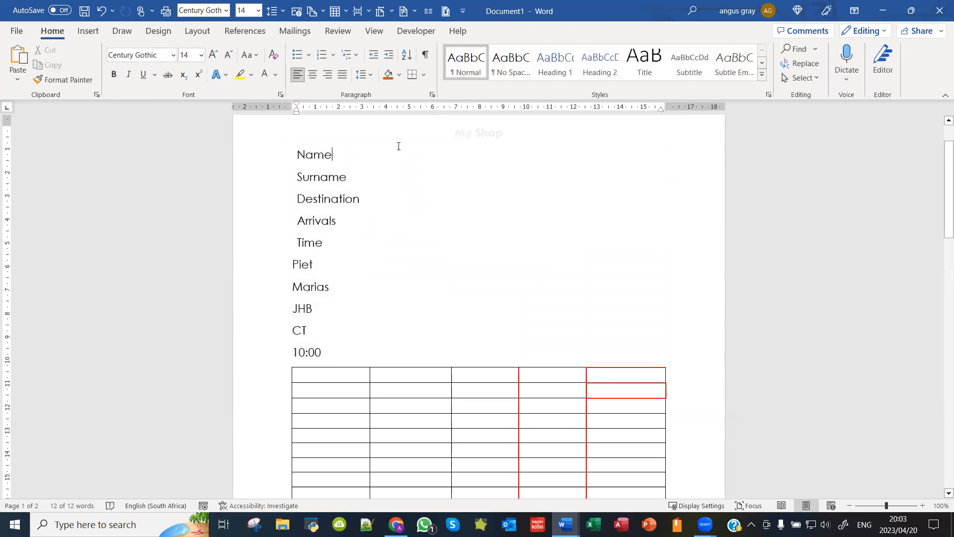
Step: Try to turn the converted text lines, from My Shop to 10:00, into a table with Insert Table, and undo it
drag(426, 127, 368, 350)
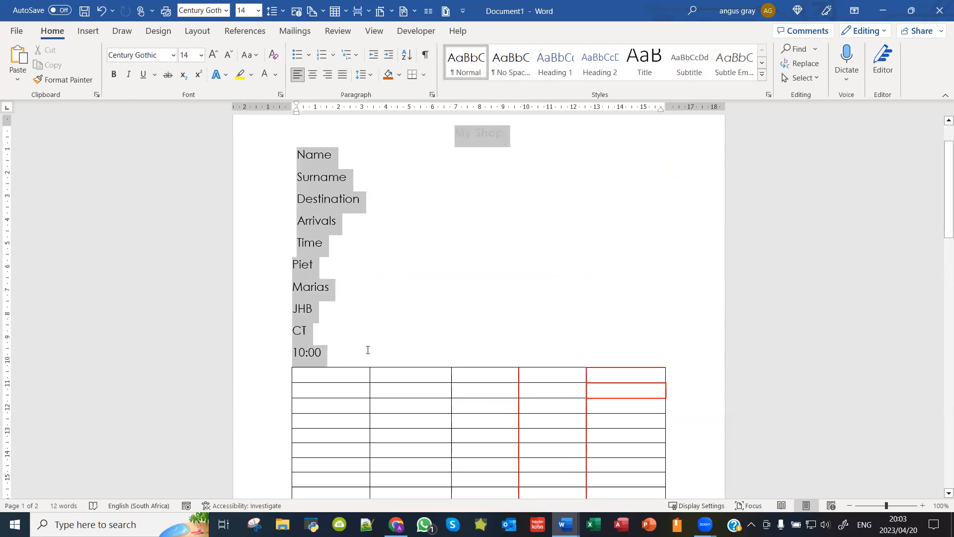
click(89, 33)
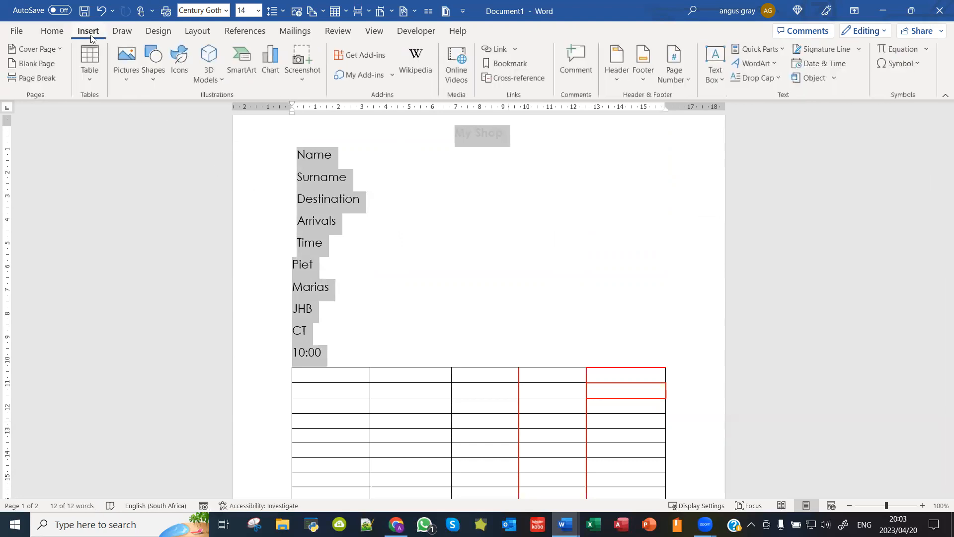
click(97, 76)
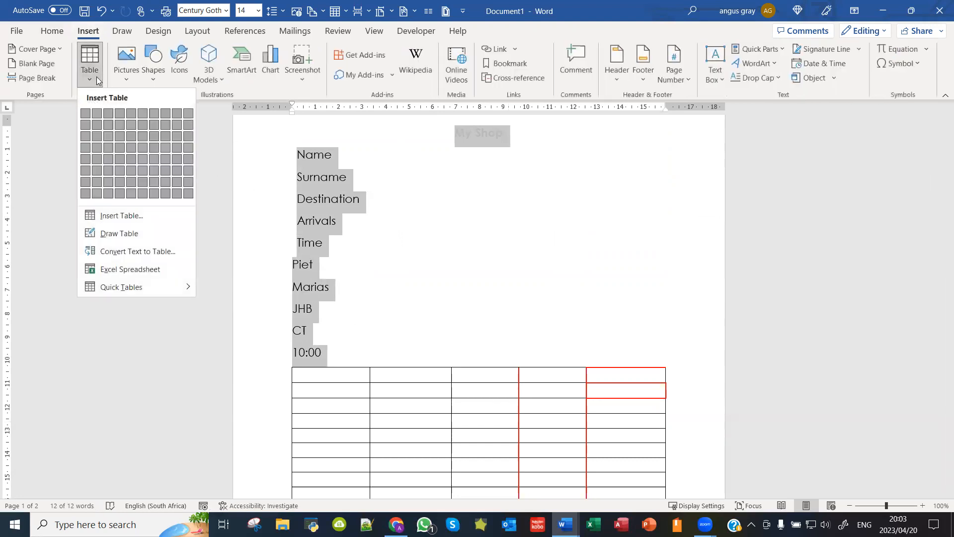
click(98, 215)
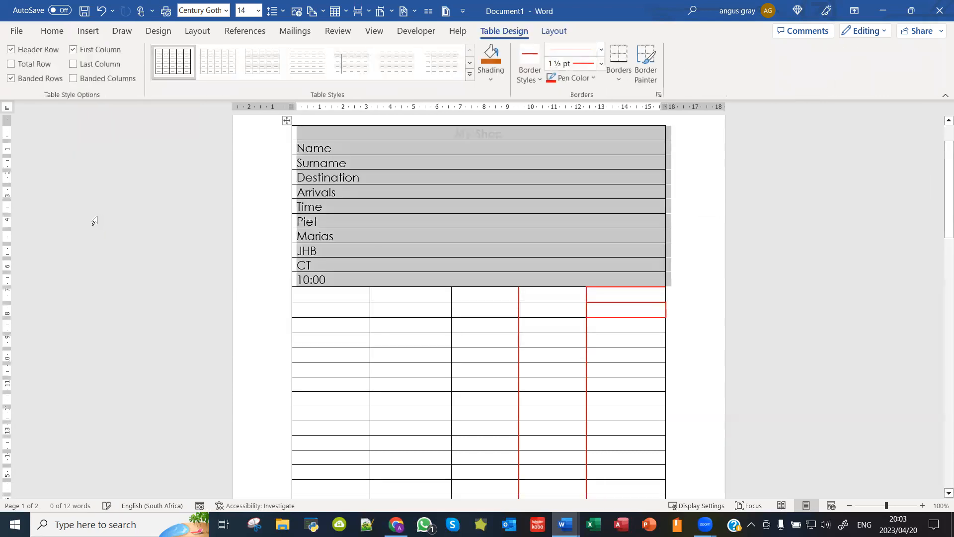
click(101, 11)
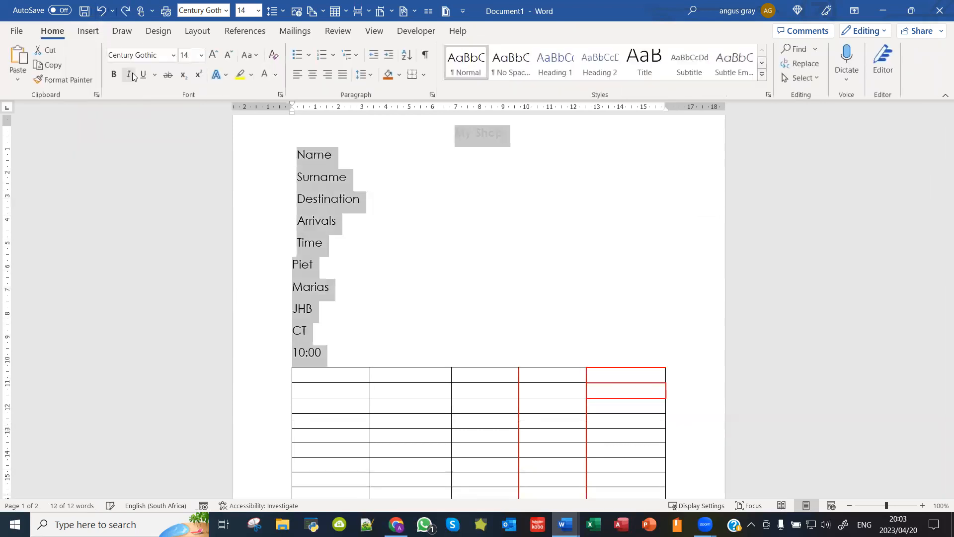
Step: Convert the selected text lines to a table with 1 column and automatic fixed column width, separating the text at paragraphs
click(89, 31)
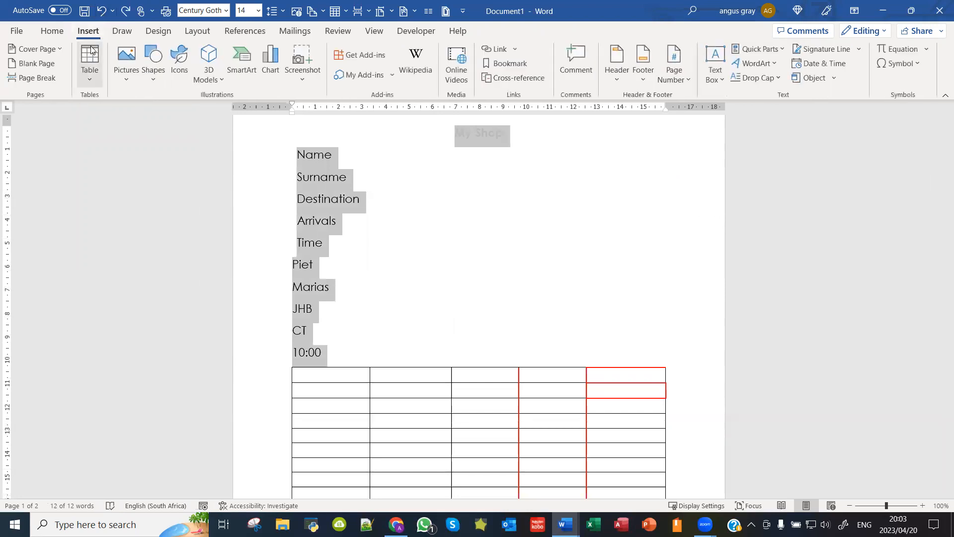
click(89, 78)
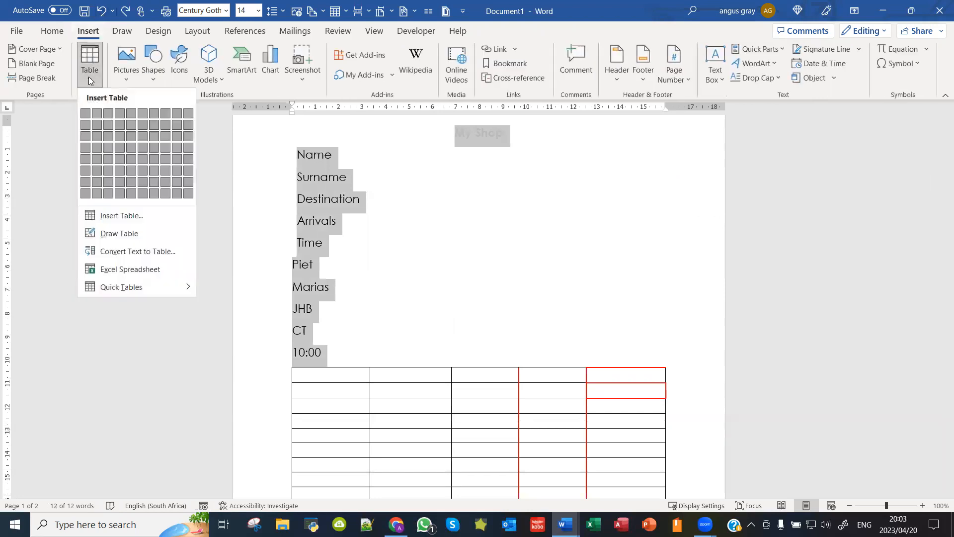
click(115, 251)
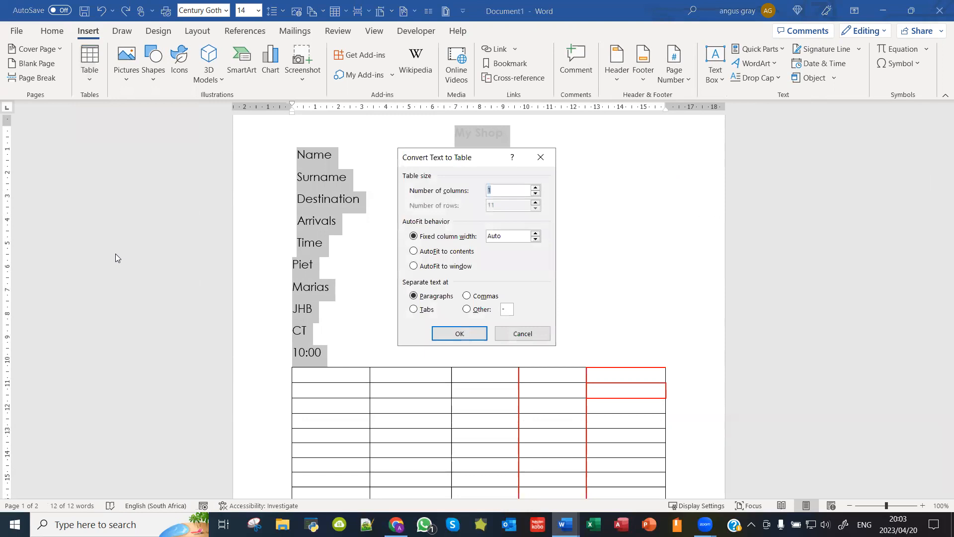
click(459, 331)
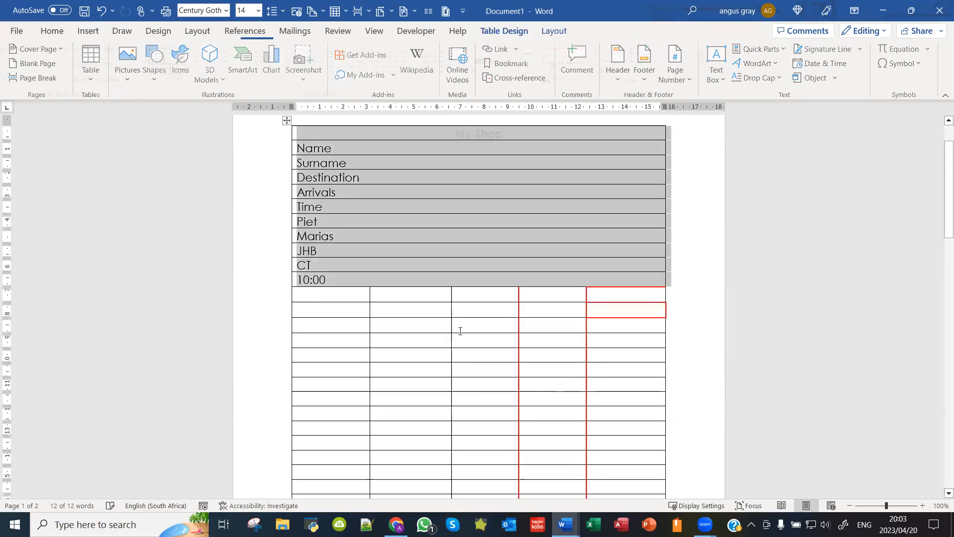
scroll(502, 234, up, 1)
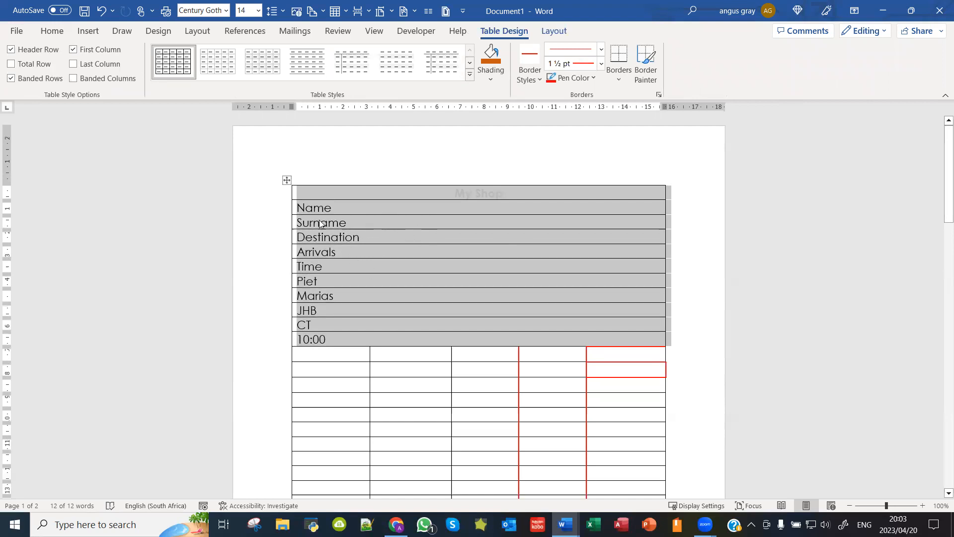
Step: Undo both the text-to-table and the table-to-text conversions, and clear the table selection
click(101, 12)
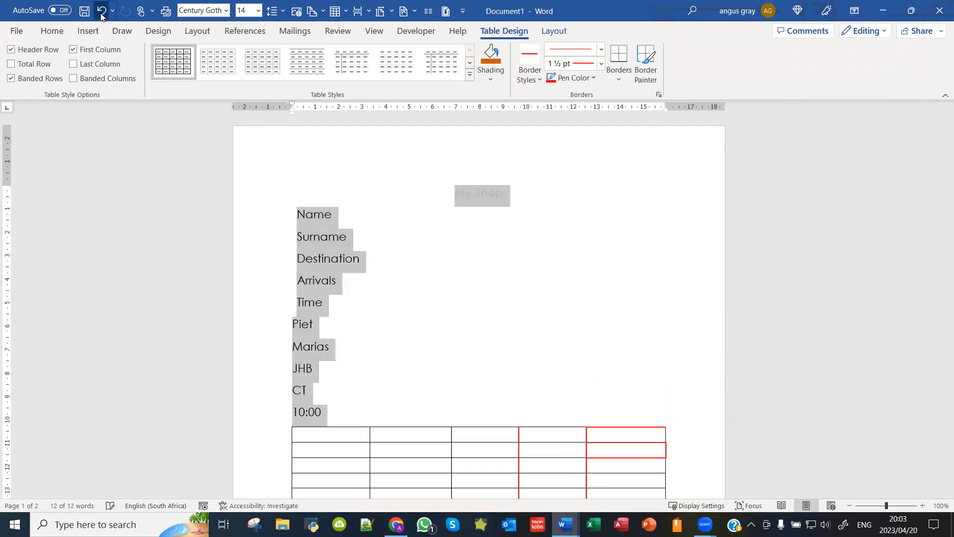
click(102, 12)
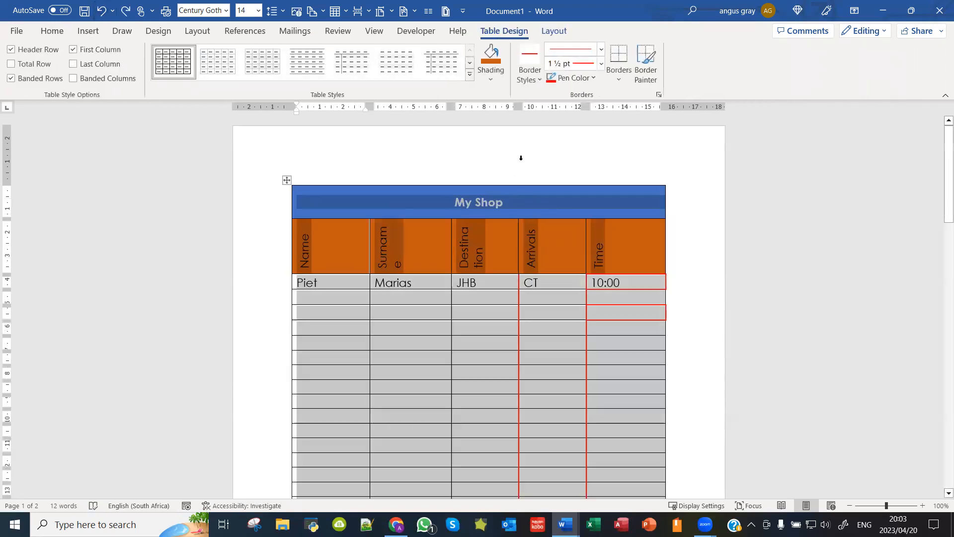
click(521, 158)
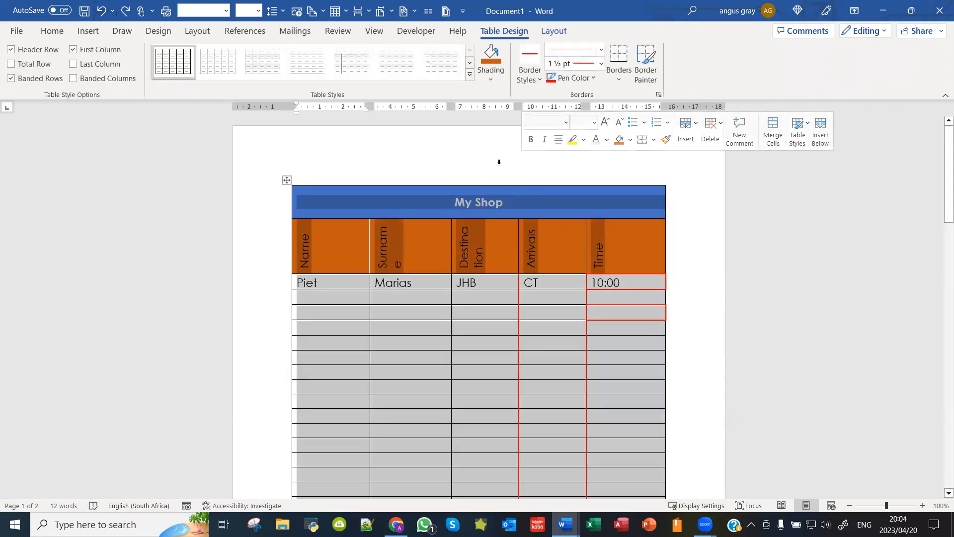
click(560, 33)
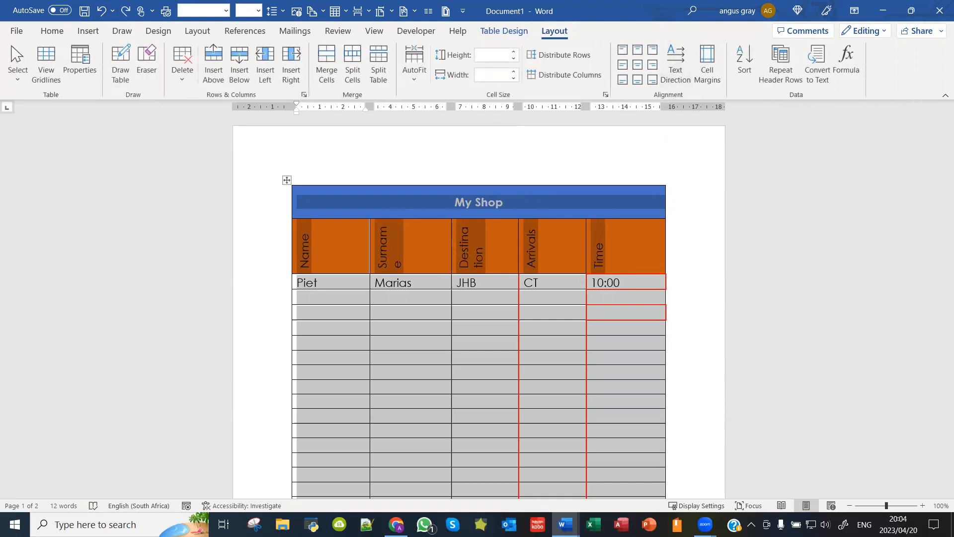
key(Left)
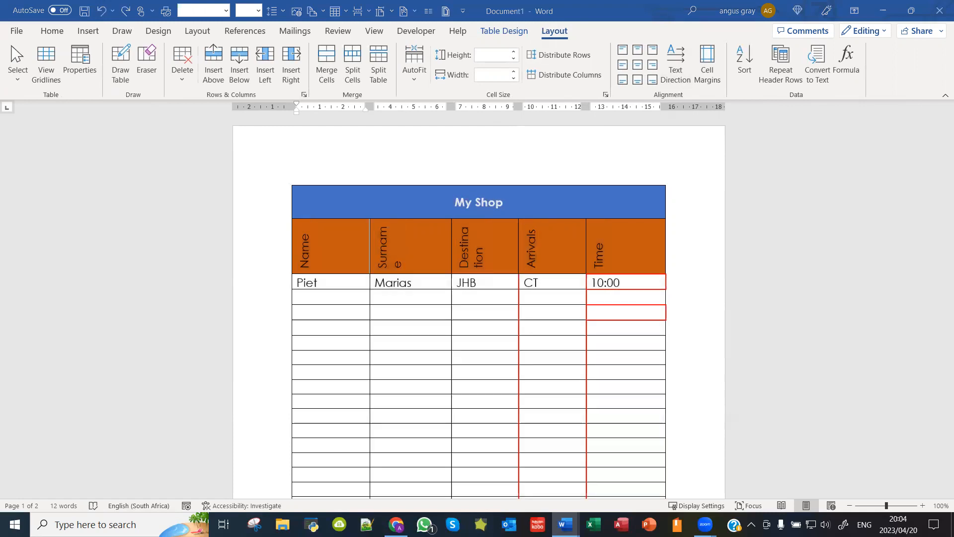